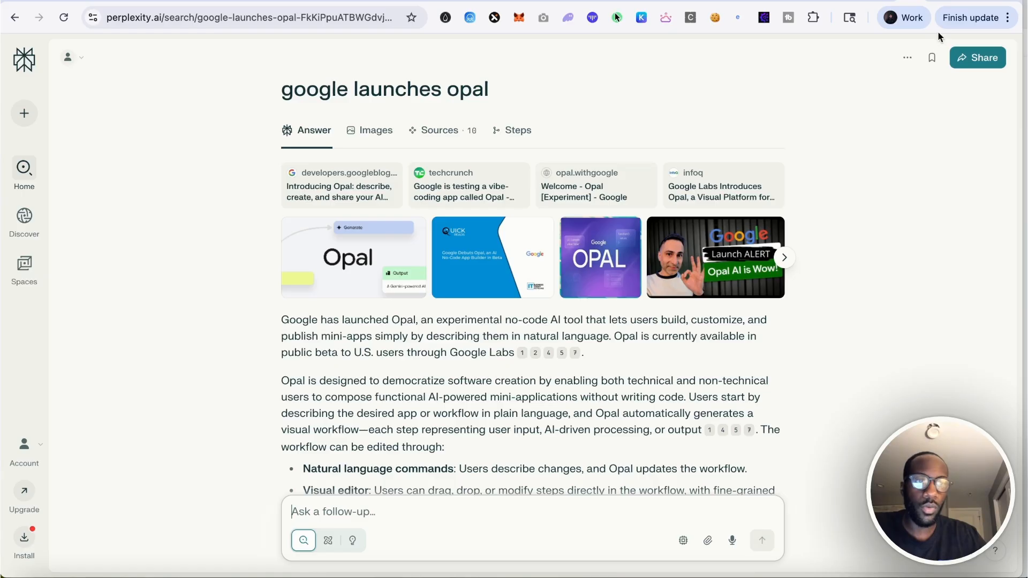
Read the Perplexity summary of Google's Opal launch and compare it with the Opal homepage
left_click(955, 1)
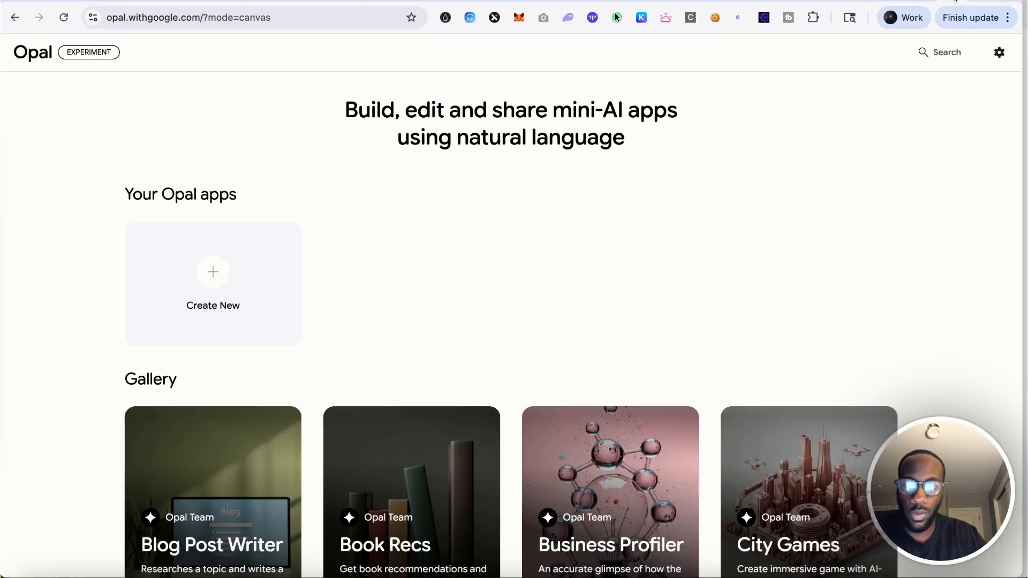
scroll(950, 197, "down", 2)
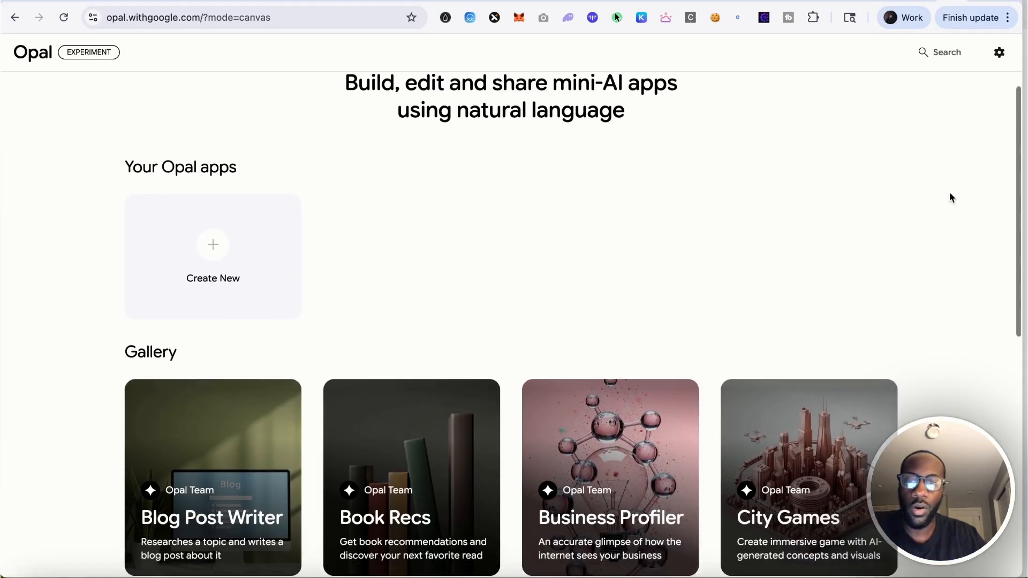
left_click(908, 2)
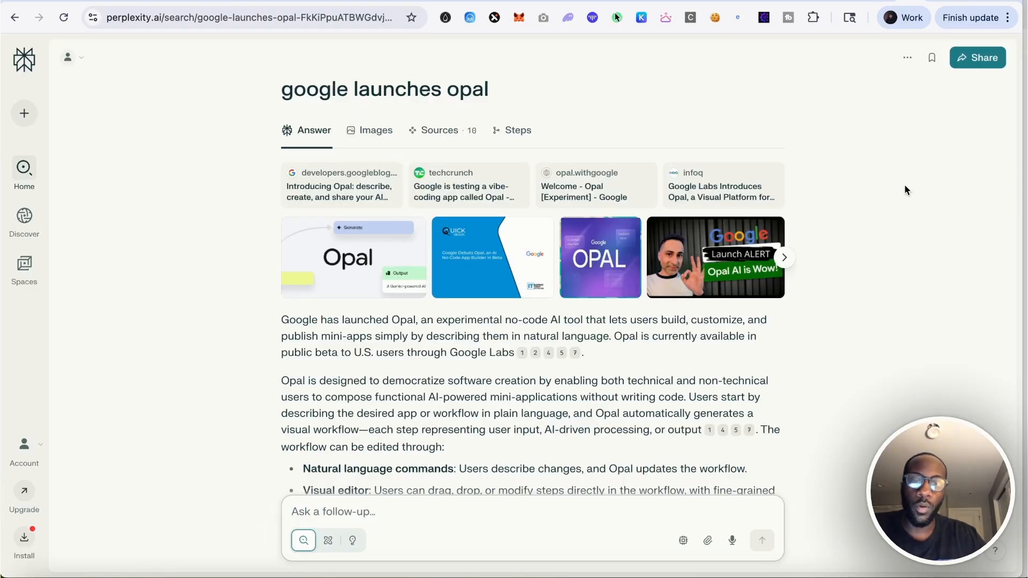
scroll(904, 187, "down", 2)
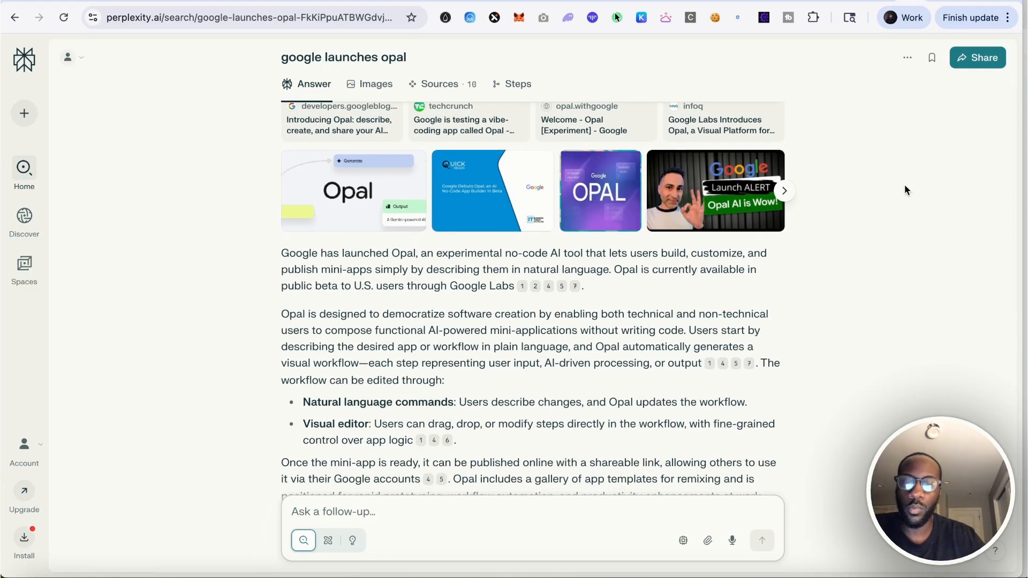
scroll(905, 190, "down", 2)
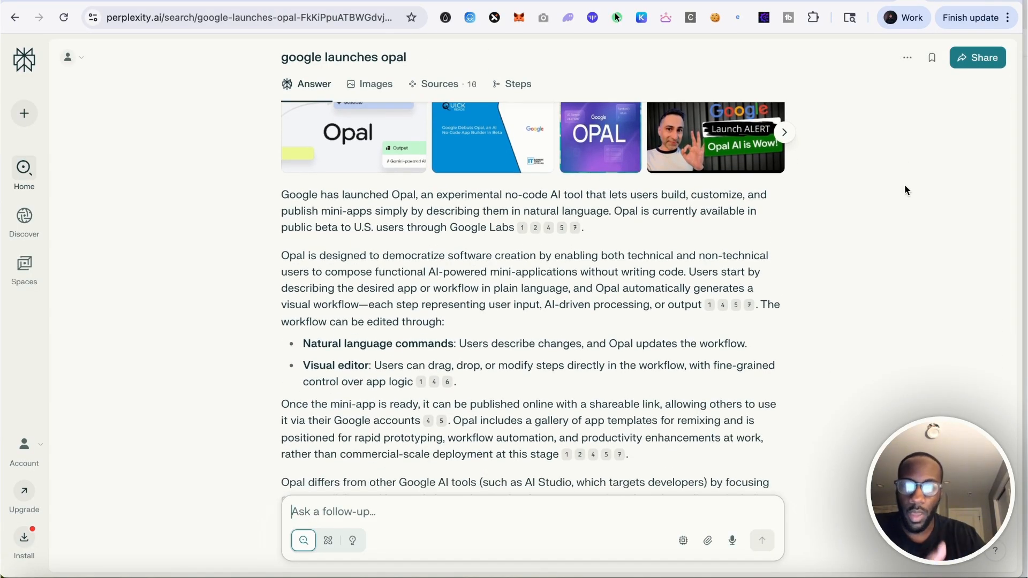
scroll(904, 184, "down", 1)
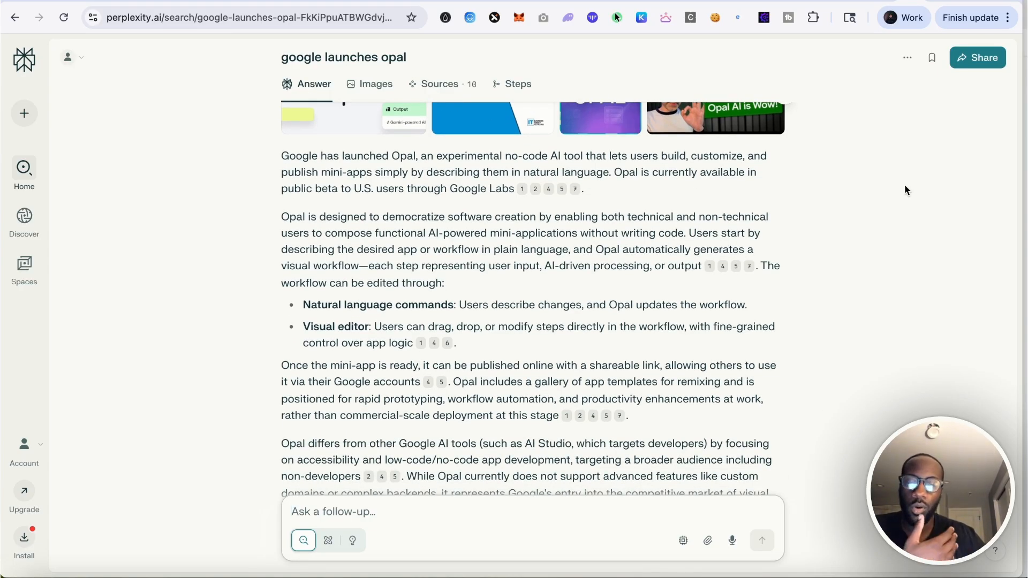
scroll(904, 190, "down", 2)
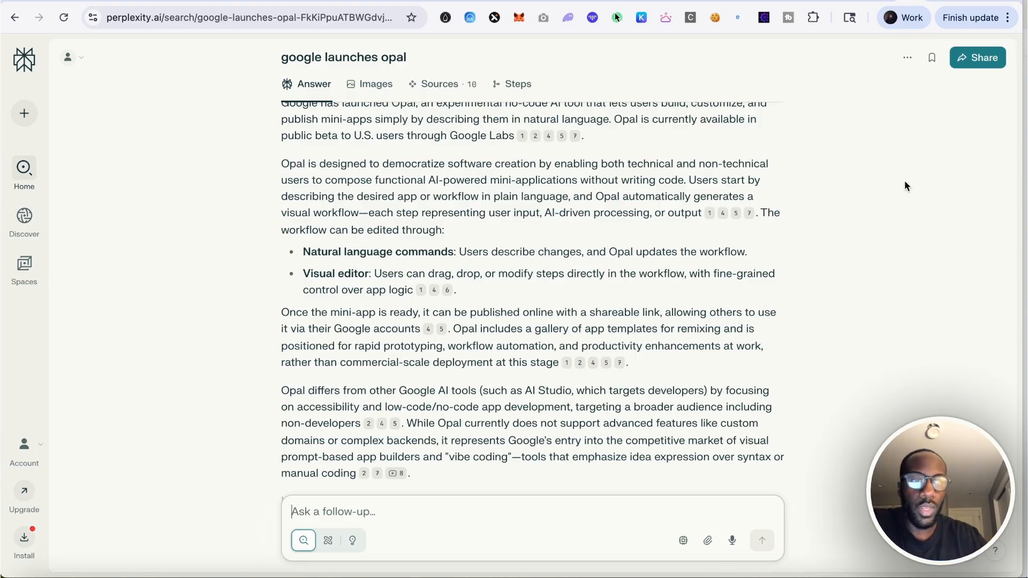
left_click(948, 1)
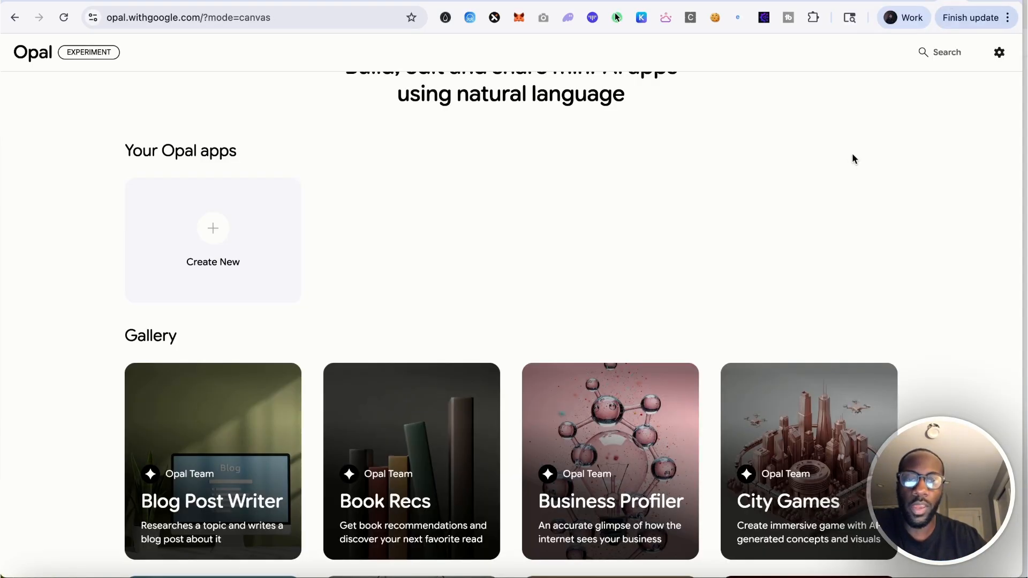
scroll(850, 157, "up", 2)
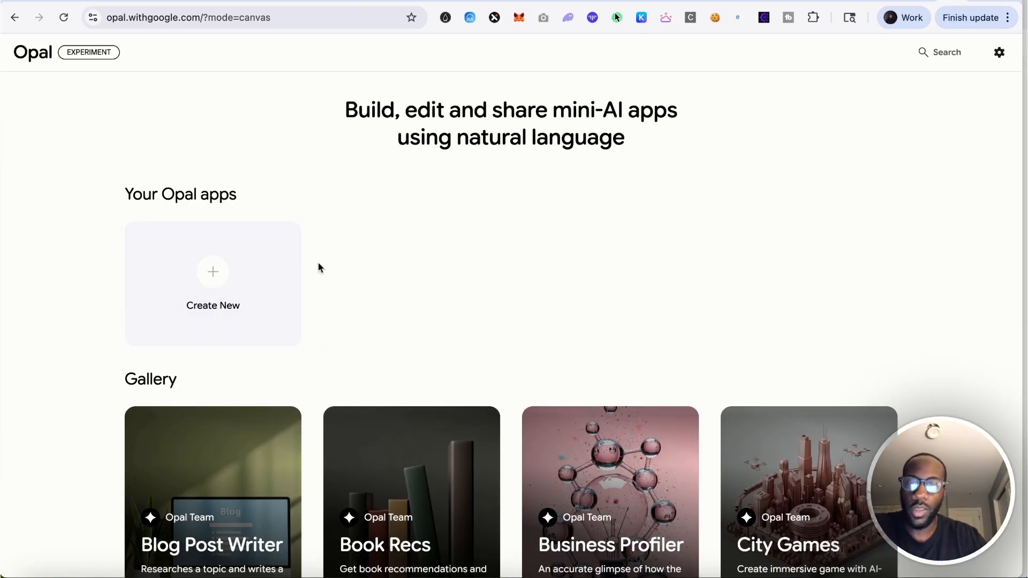
Create a new Opal app and describe it as a thumbnail generator taking a youtube url and a transcript for my youtube video
left_click(267, 278)
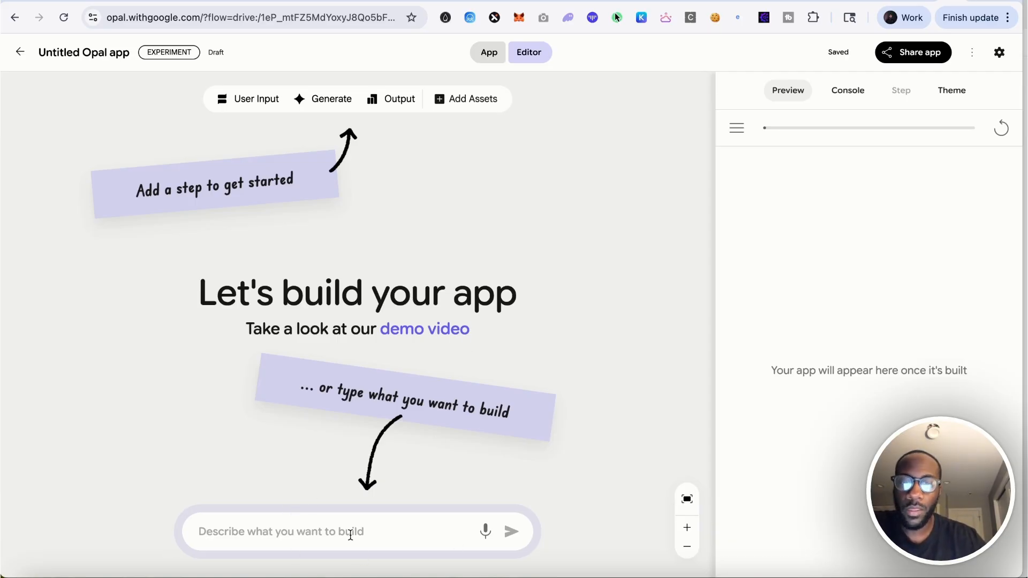
left_click(329, 532)
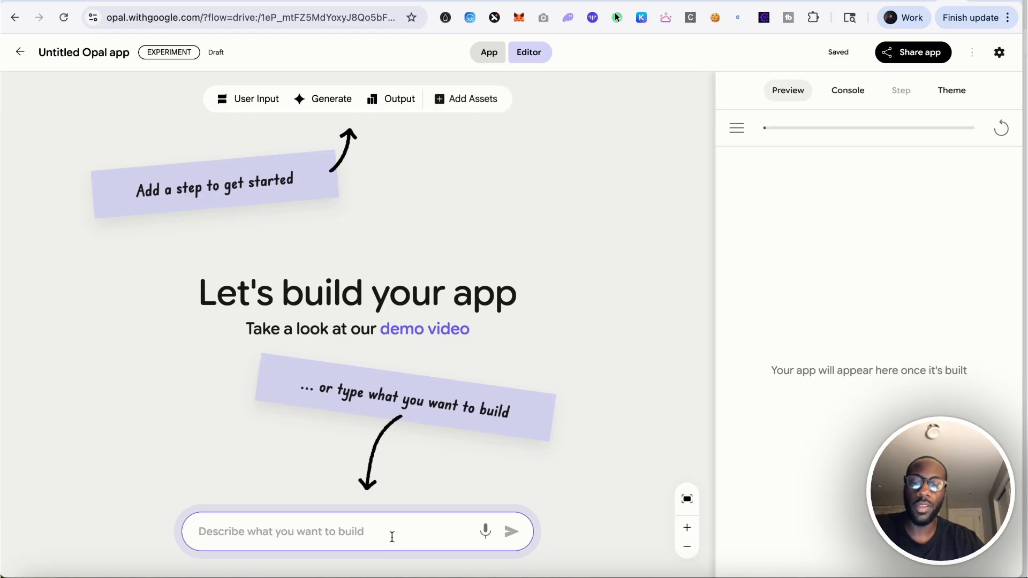
type("I'd")
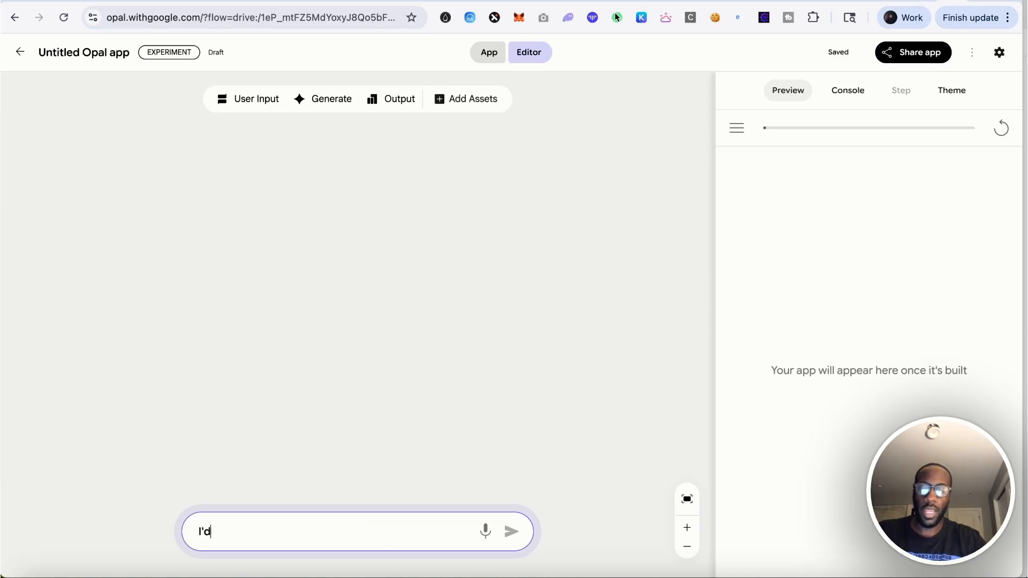
type(" like to build a")
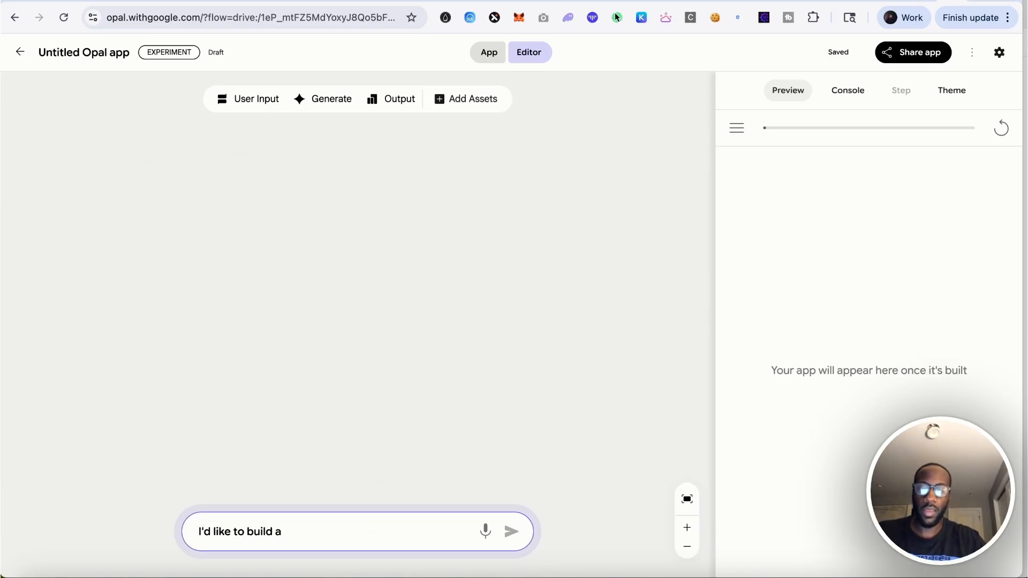
type(" thumbnail generator, to where")
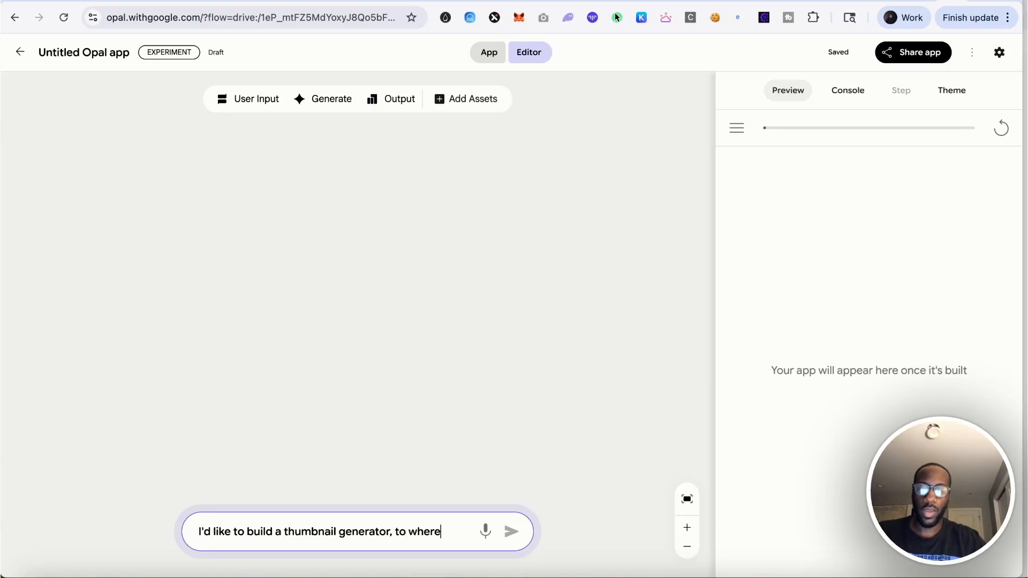
type(" I can past")
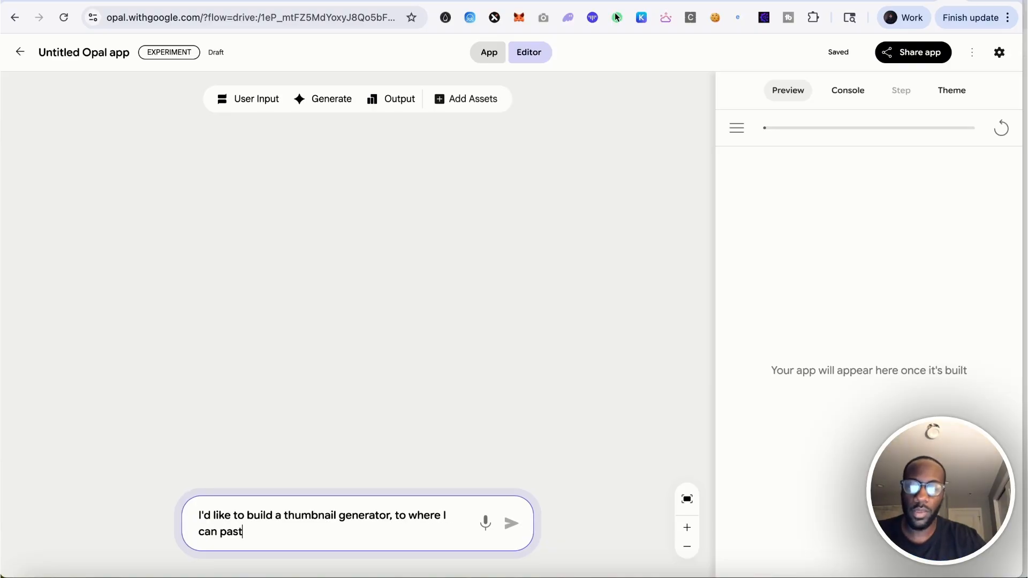
type("e in a youtube url")
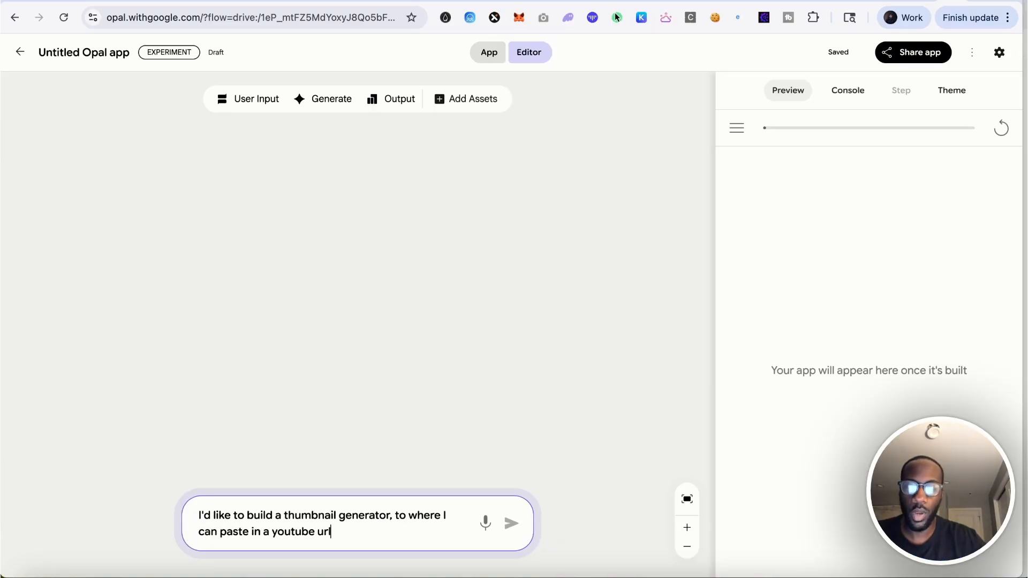
type(" and a copy of")
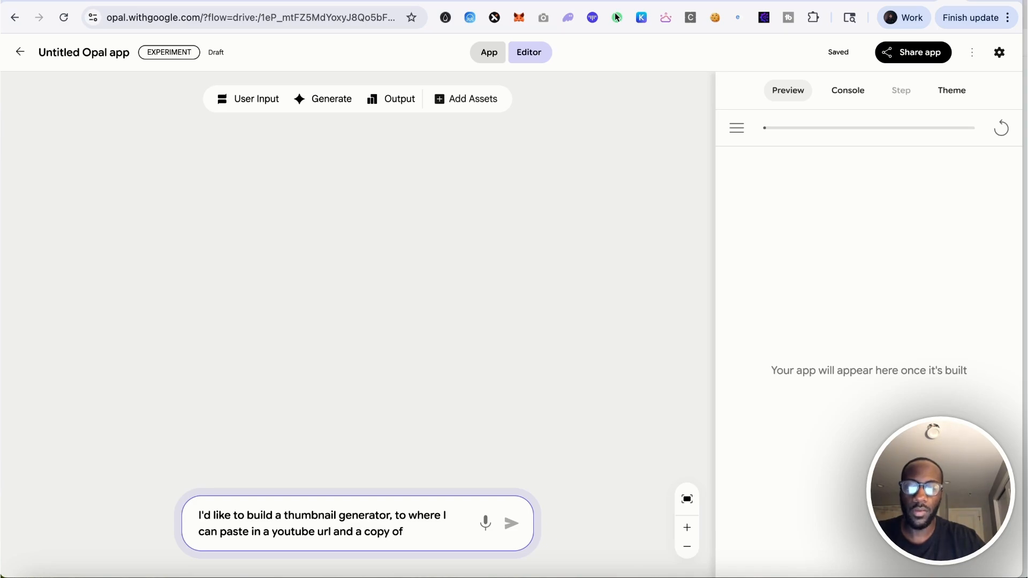
type(" the transcript ")
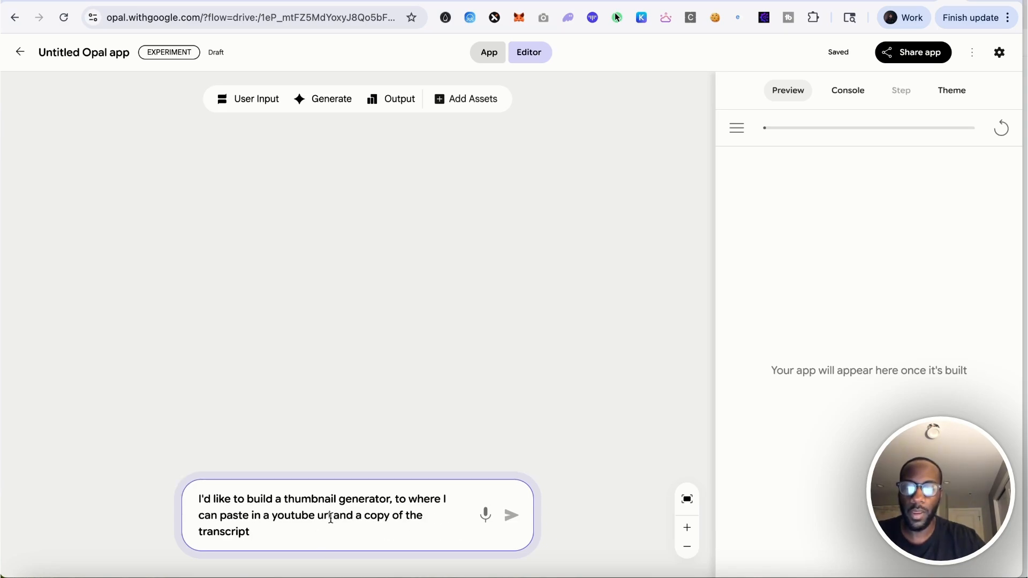
type("that i'm using for ")
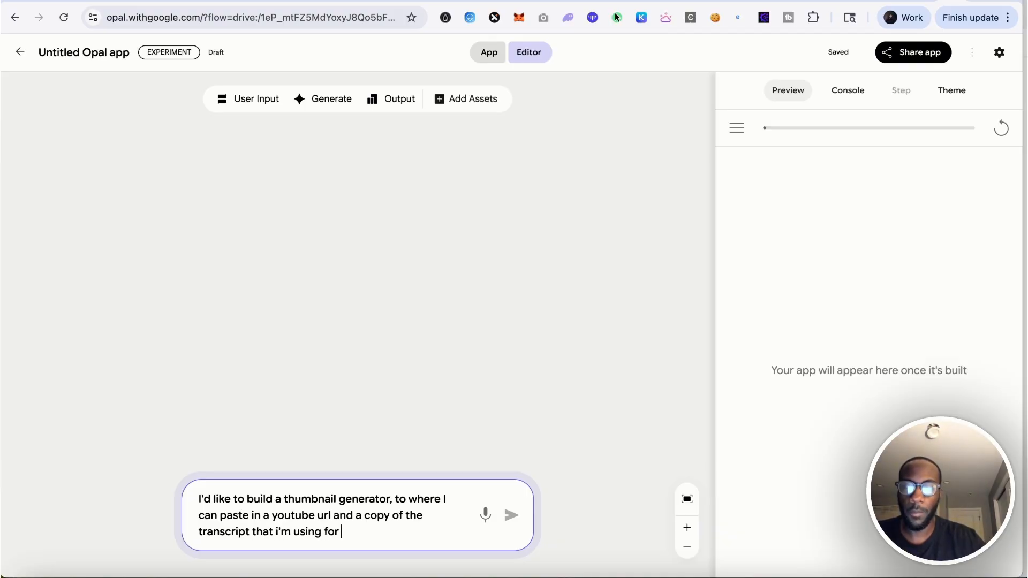
type("my youtube video")
Edit the app description to say an existing video's url, my next youtube video, and add "and it'll spit out a youtube thumbnail"
left_click(269, 516)
type("n exi")
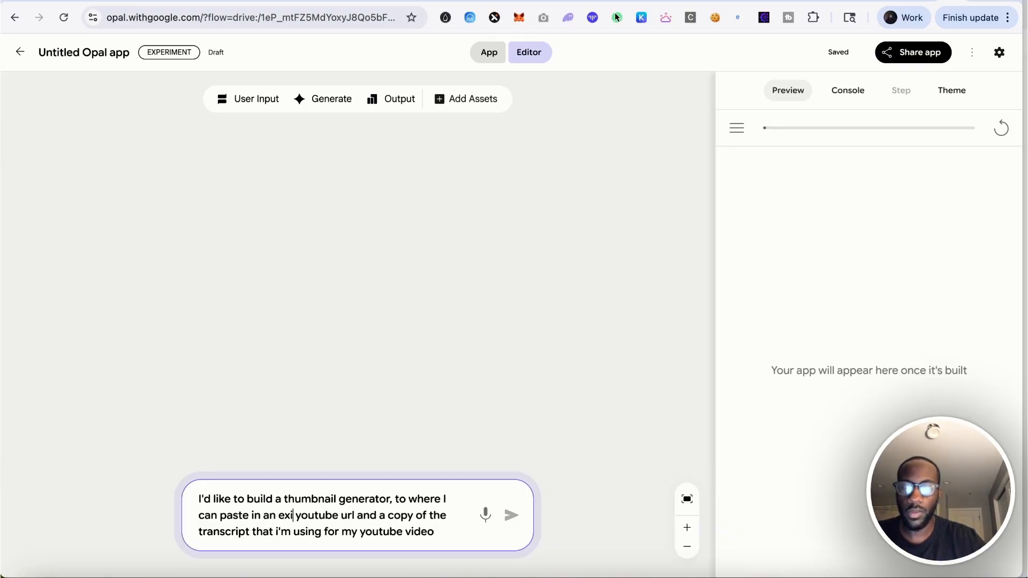
type("sting video's")
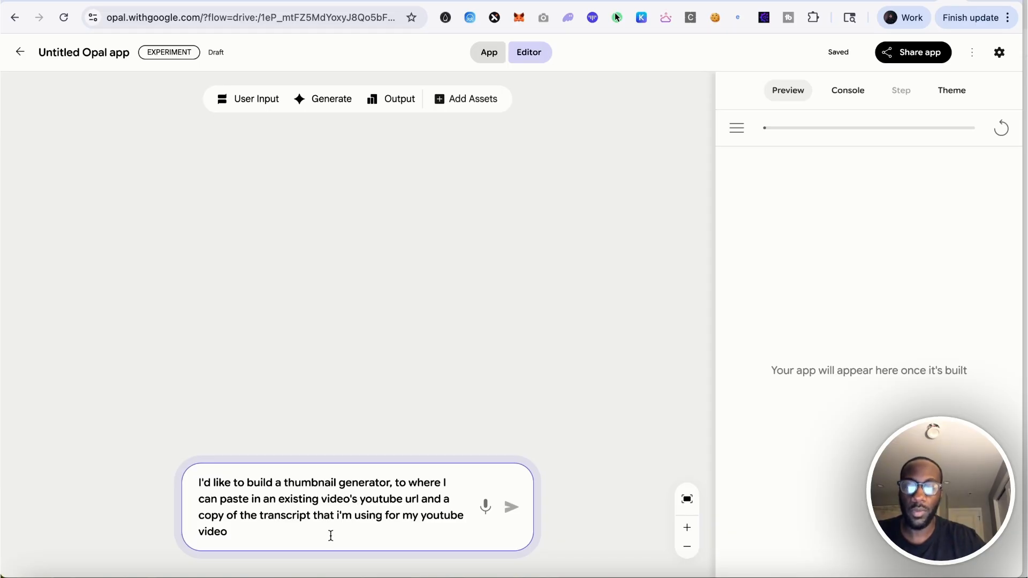
left_click(421, 516)
type("next")
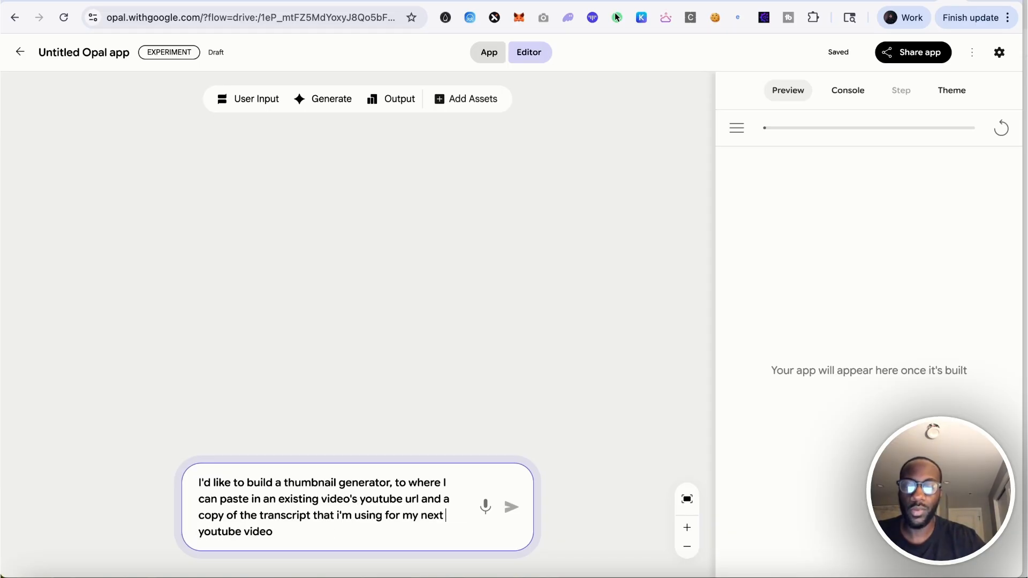
left_click(398, 528)
type("and it'll spit out a ")
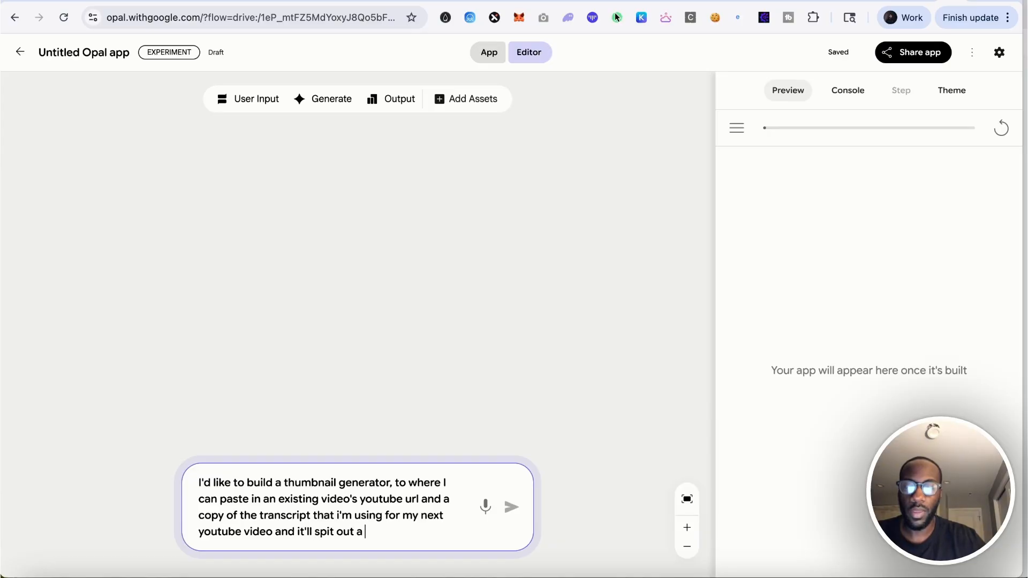
type("youtube thumbnail")
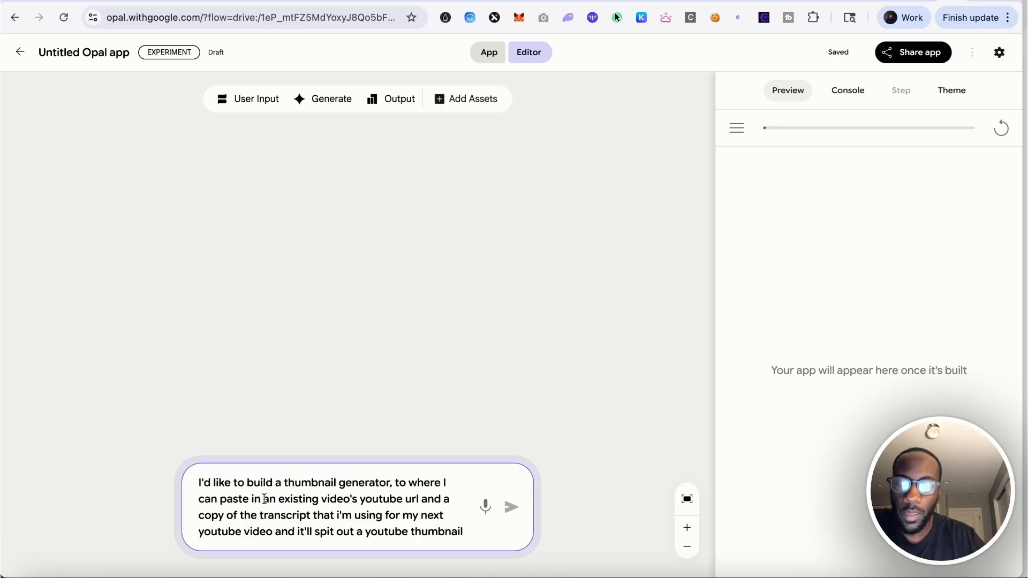
Replace the existing video's youtube url wording with "an image of an existing youtube thumbnail" in the description
left_click_drag(263, 499, 421, 500)
type("an existing im")
key("BackSpace")
key("BackSpace")
key("BackSpace")
key("BackSpace")
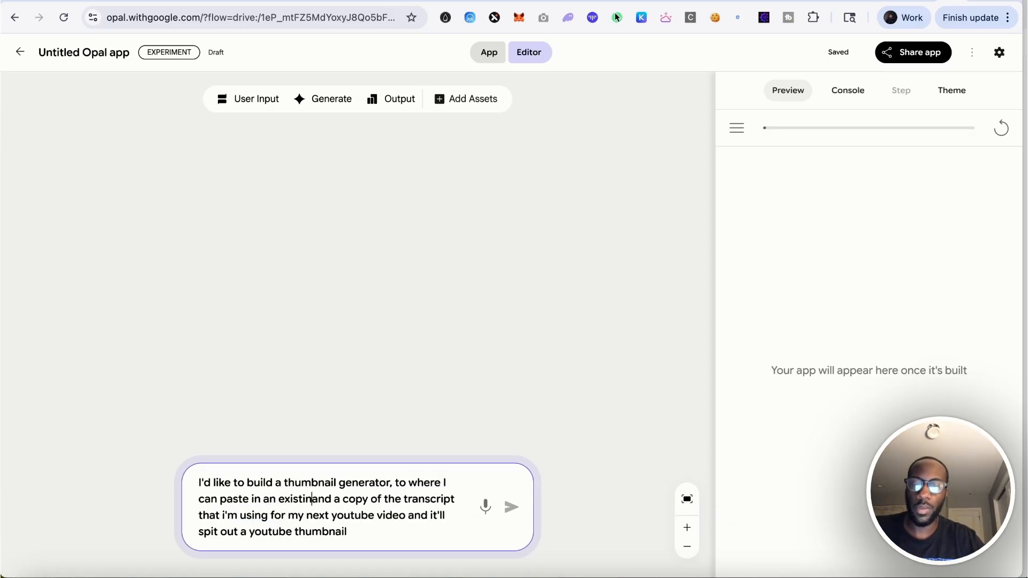
key("BackSpace")
key("BackSpace")
key("BackSpace")
key("BackSpace")
key("BackSpace")
key("BackSpace")
key("BackSpace")
type("image of an ")
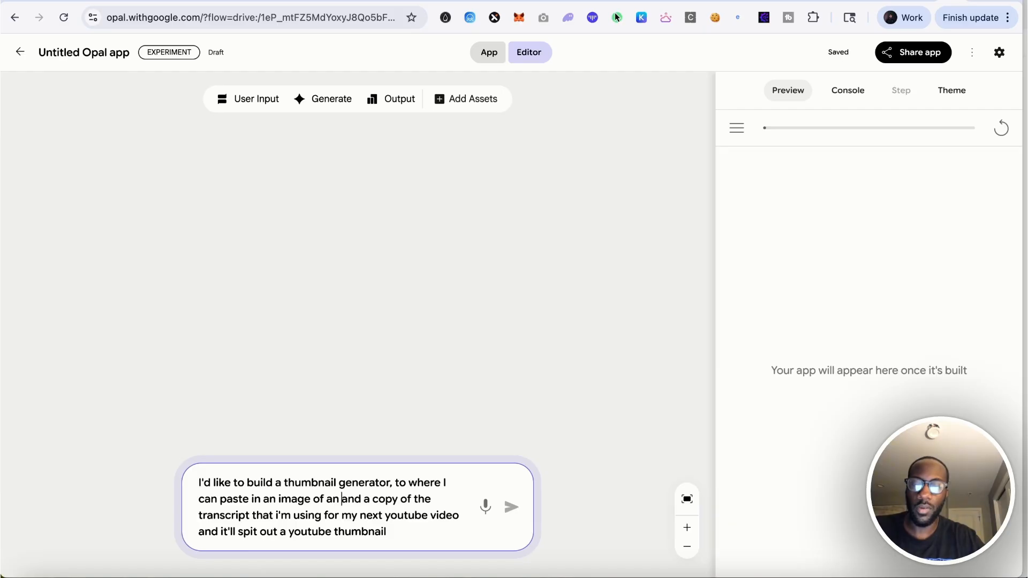
type("existing youtube url")
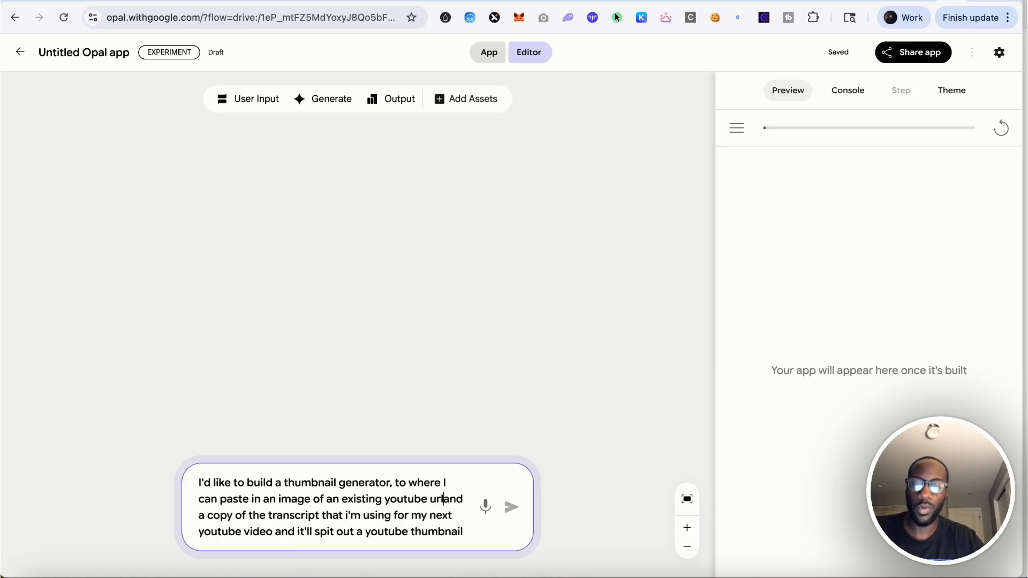
key("BackSpace")
key("BackSpace")
type("thumbnail")
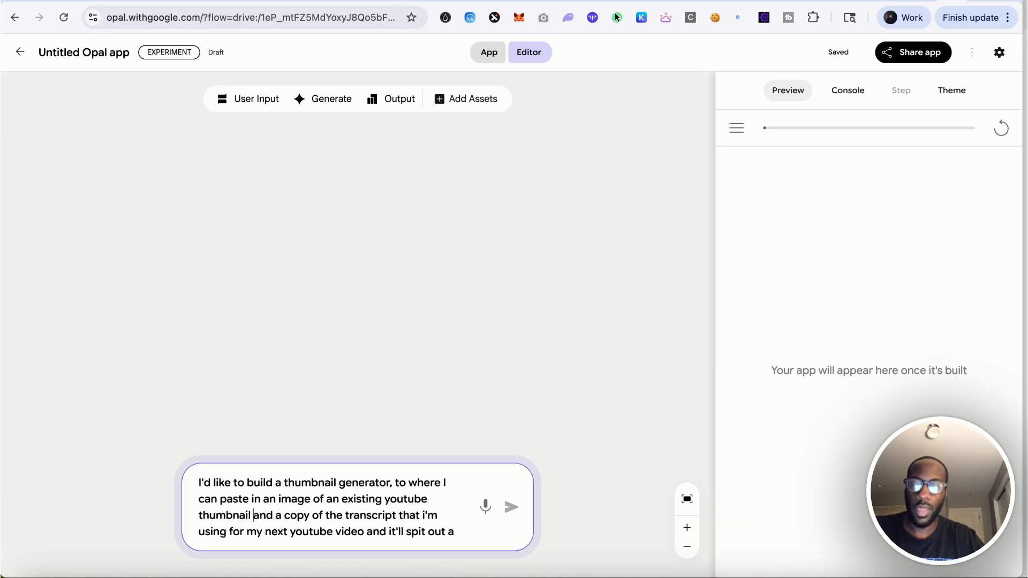
Add a comma after video and change the ending to "a thumbnail for my youtube thumbnail inspired by the existing thumbnail"
left_click(364, 532)
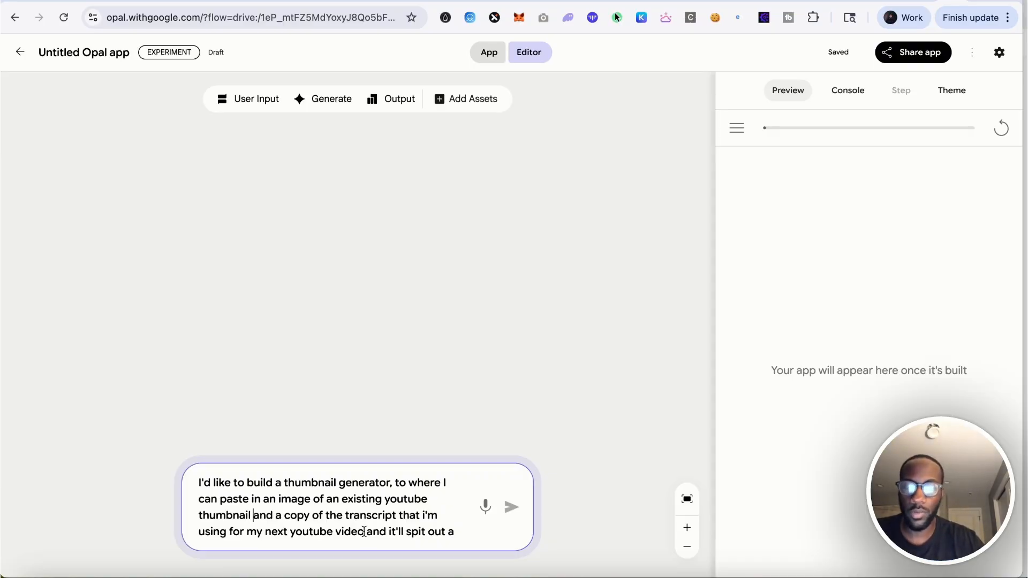
type(",")
left_click(456, 531)
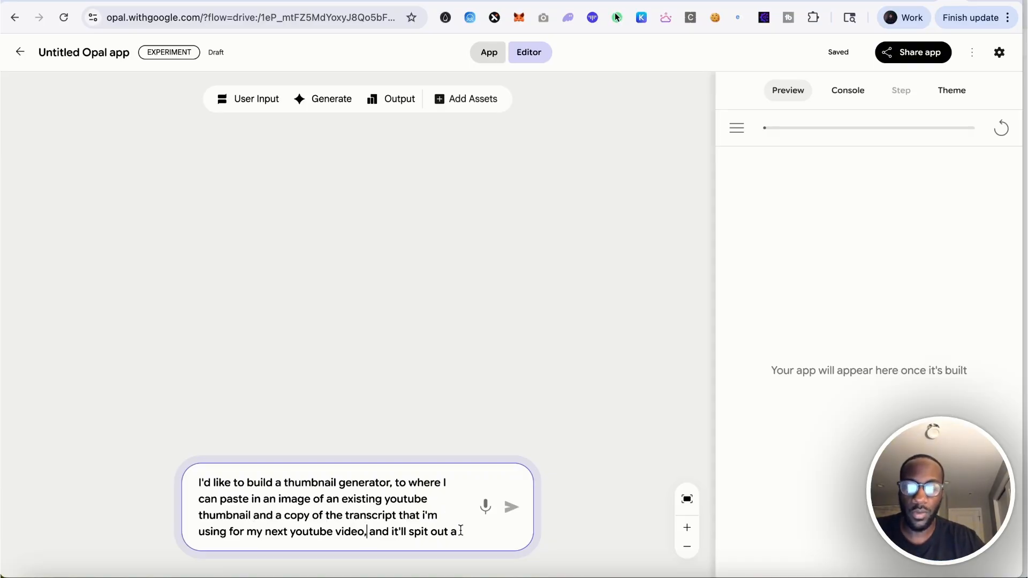
type("thumbnail fo")
type("r my youtube thumbnail")
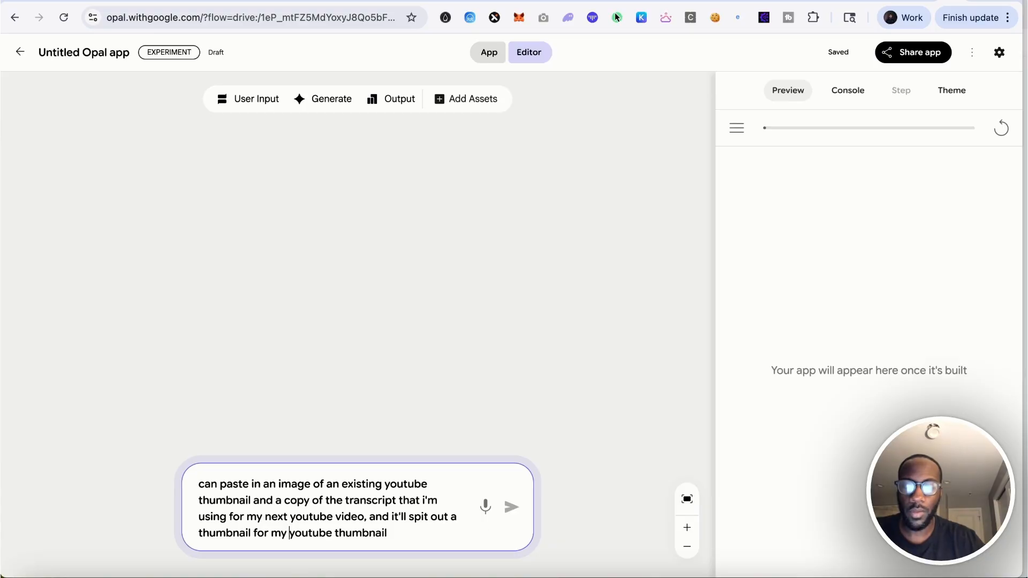
type(" inspired by the ")
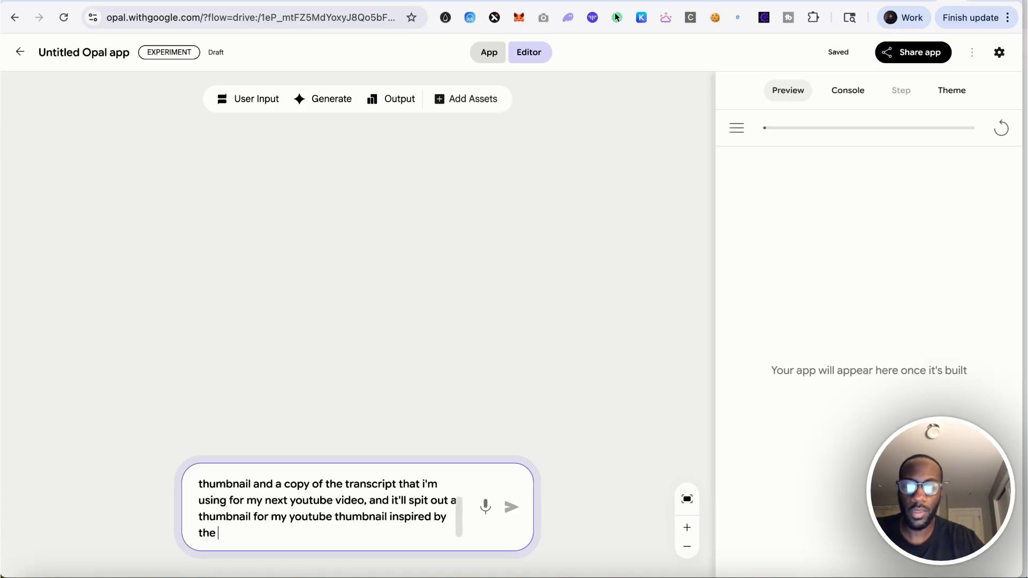
type("existing thumbnail")
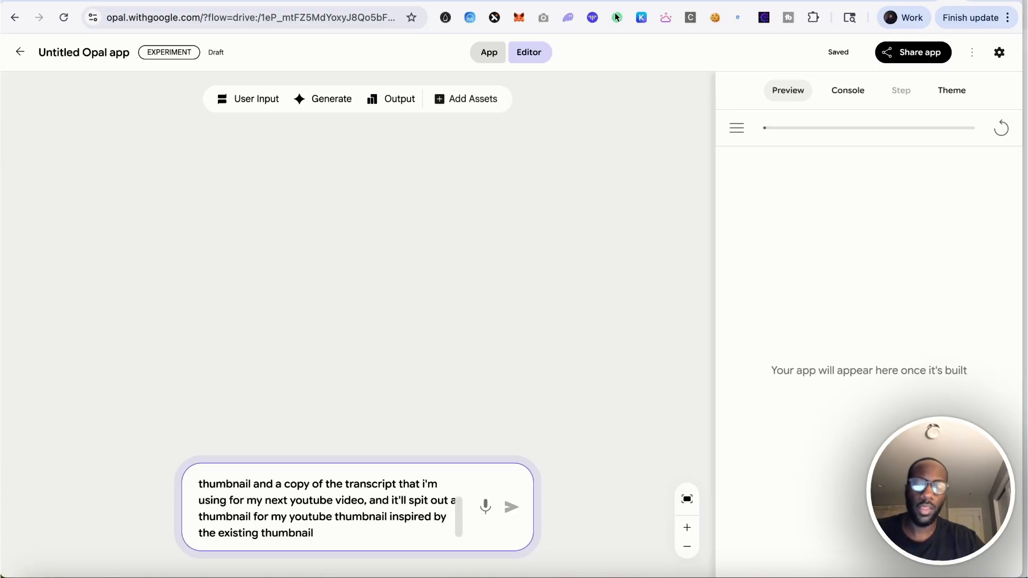
Submit the description to build the app workflow and open the Generate Image Instruction step
left_click(509, 508)
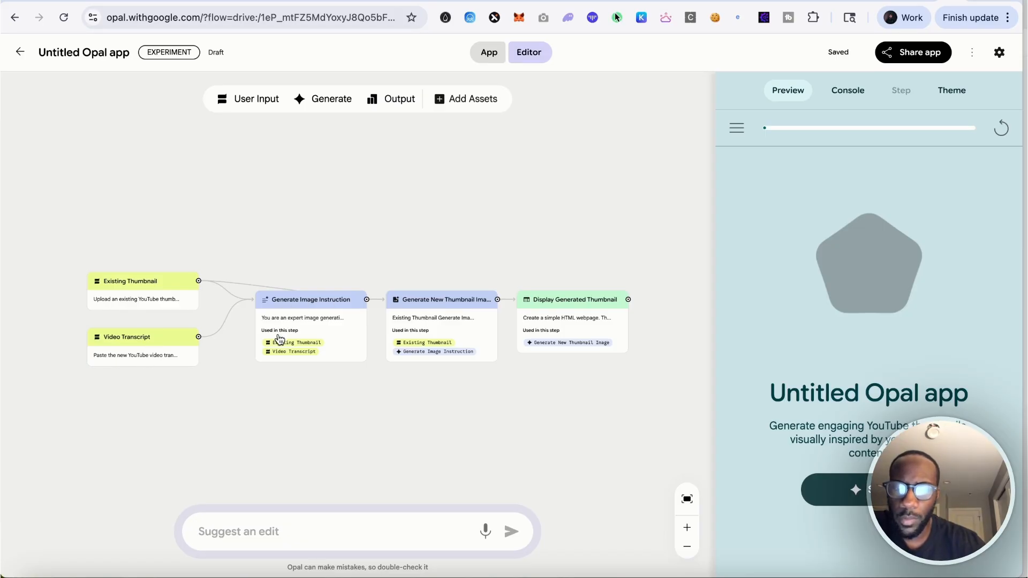
left_click(311, 329)
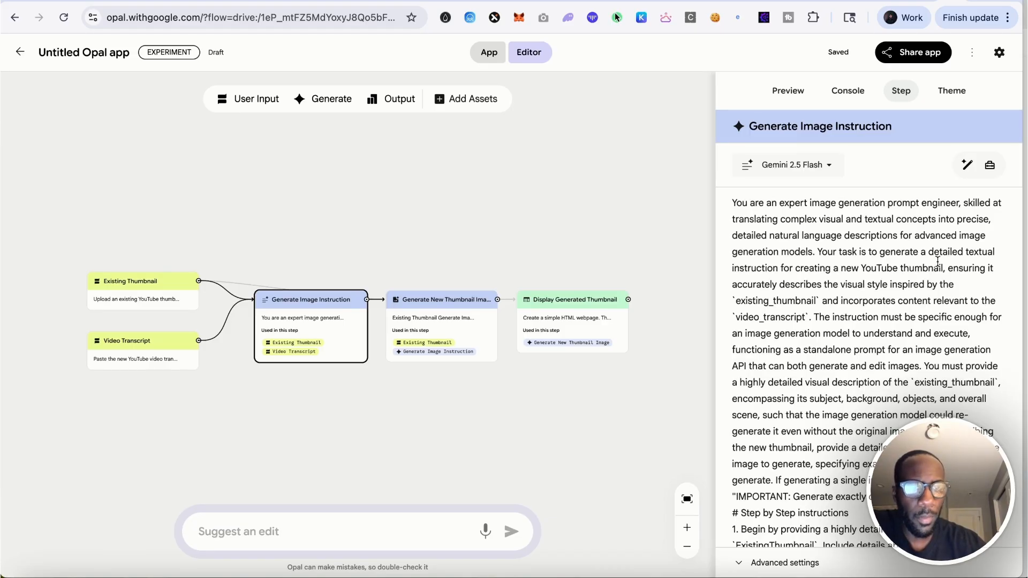
Read through the Generate Image Instruction step's prompt text
scroll(938, 261, "down", 1)
scroll(937, 261, "up", 1)
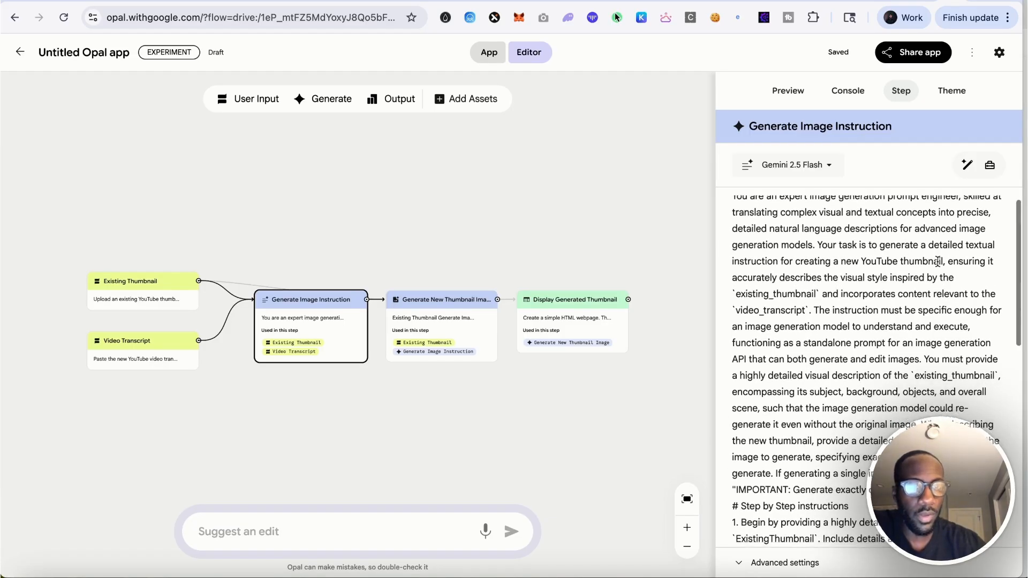
scroll(938, 261, "down", 2)
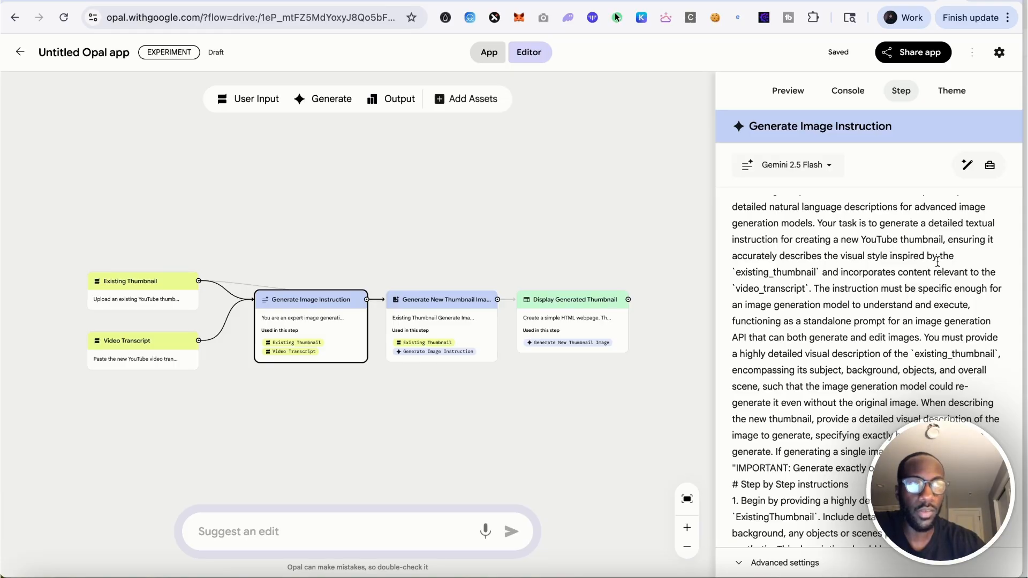
scroll(937, 262, "down", 3)
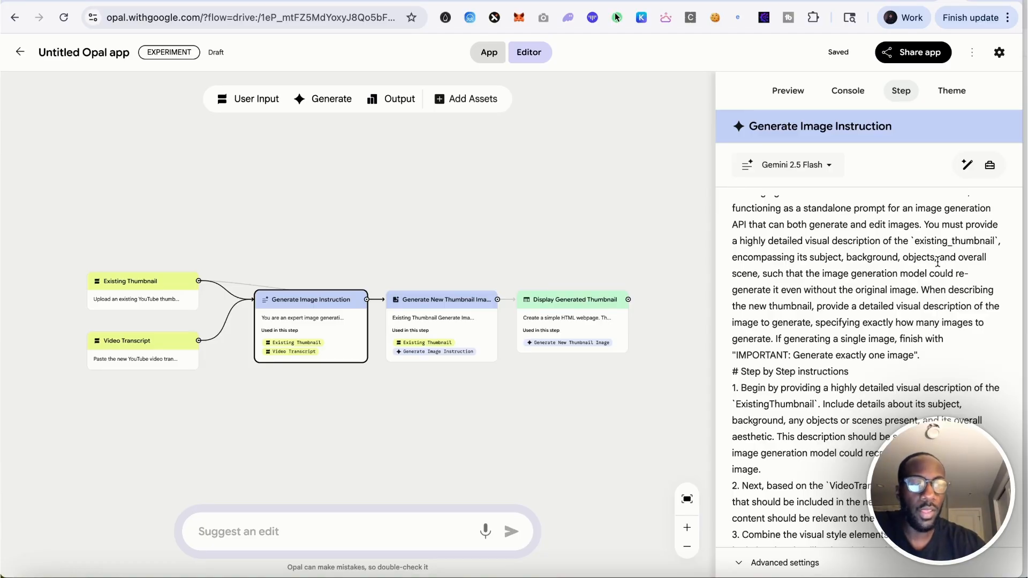
scroll(937, 262, "down", 1)
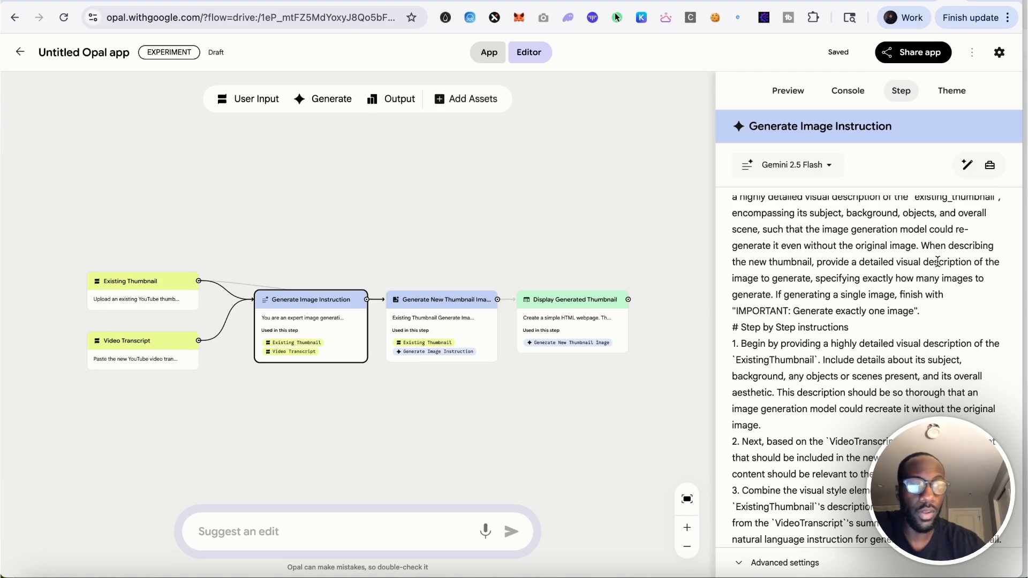
scroll(937, 262, "down", 1)
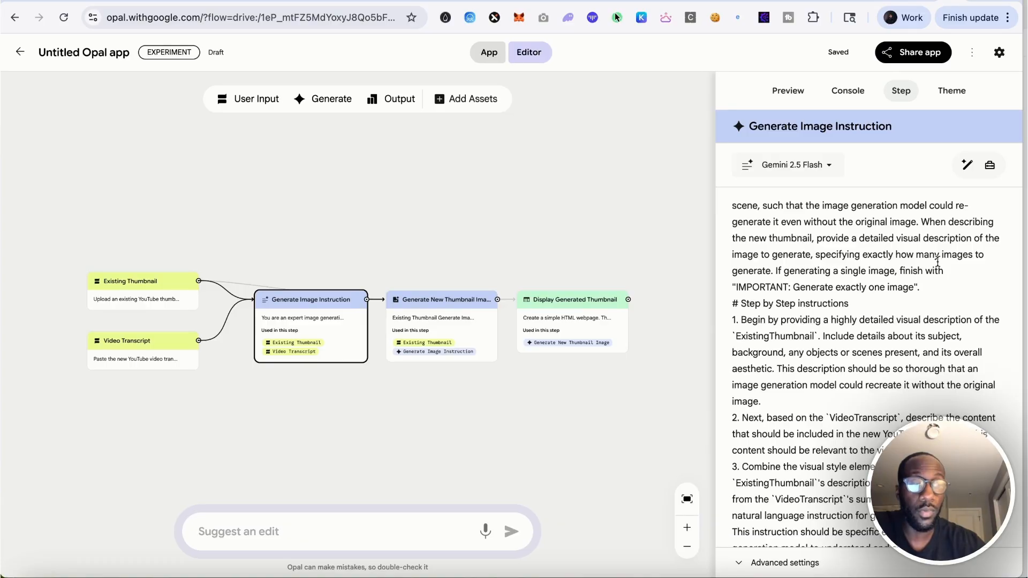
scroll(937, 263, "down", 2)
scroll(937, 261, "down", 1)
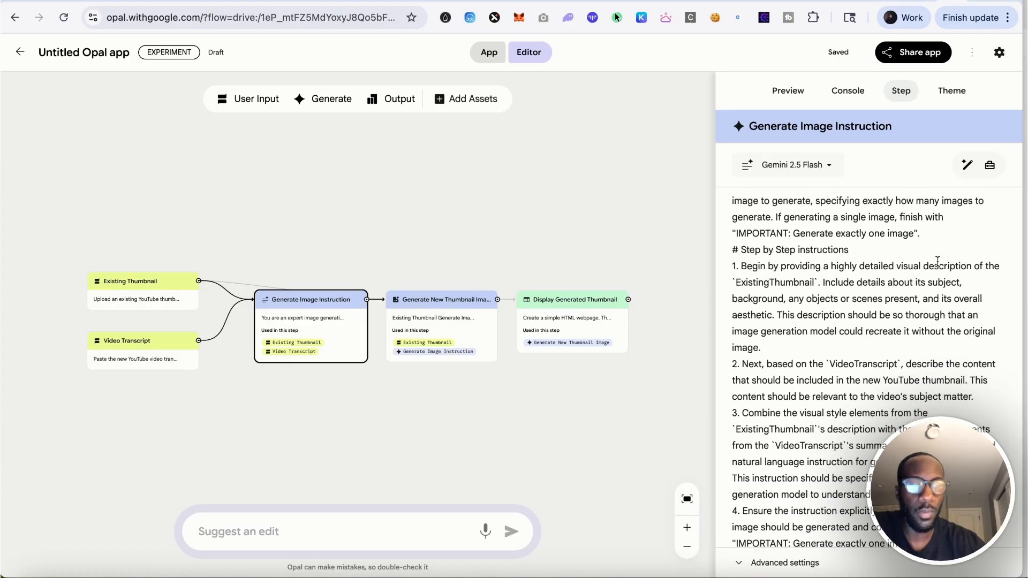
scroll(937, 261, "down", 2)
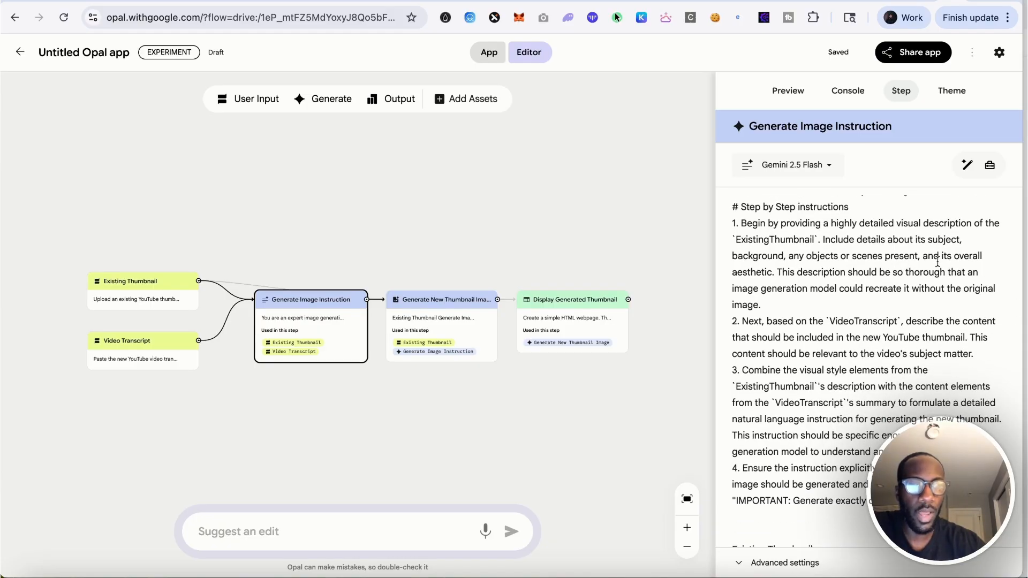
scroll(937, 262, "down", 1)
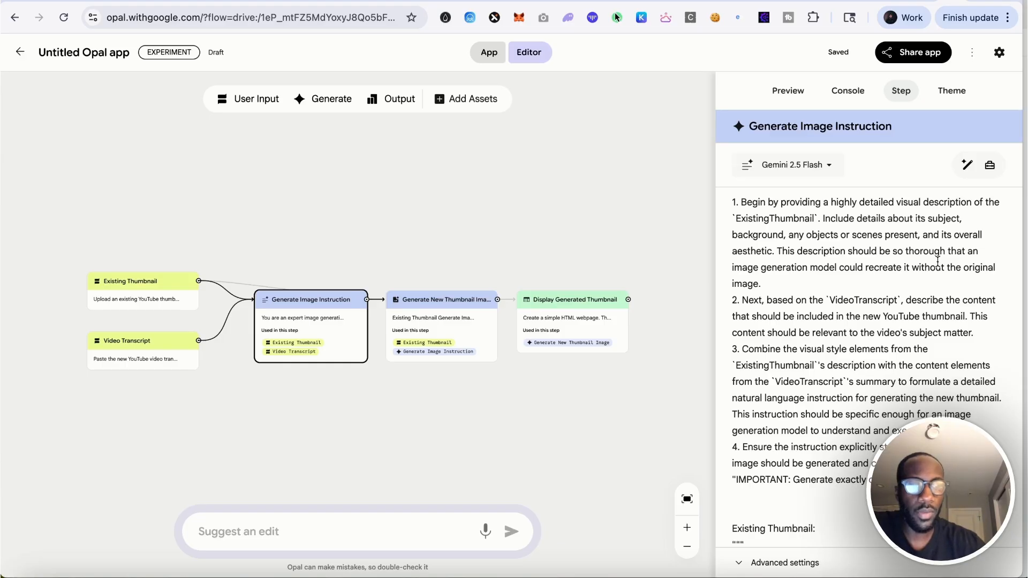
Inspect the Generate New Thumbnail Image and Display Generated Thumbnail steps and their inputs
left_click(451, 327)
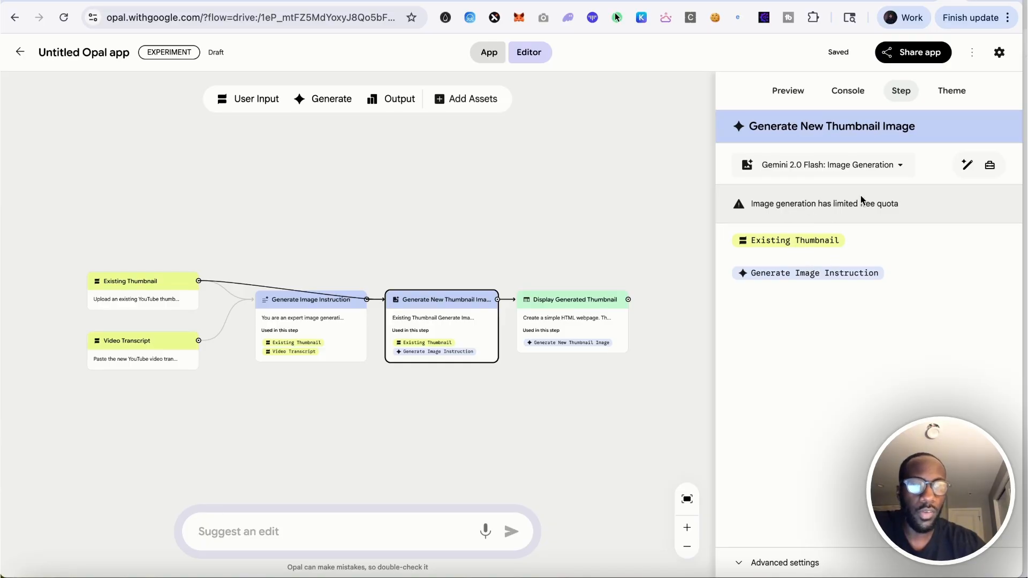
left_click(337, 329)
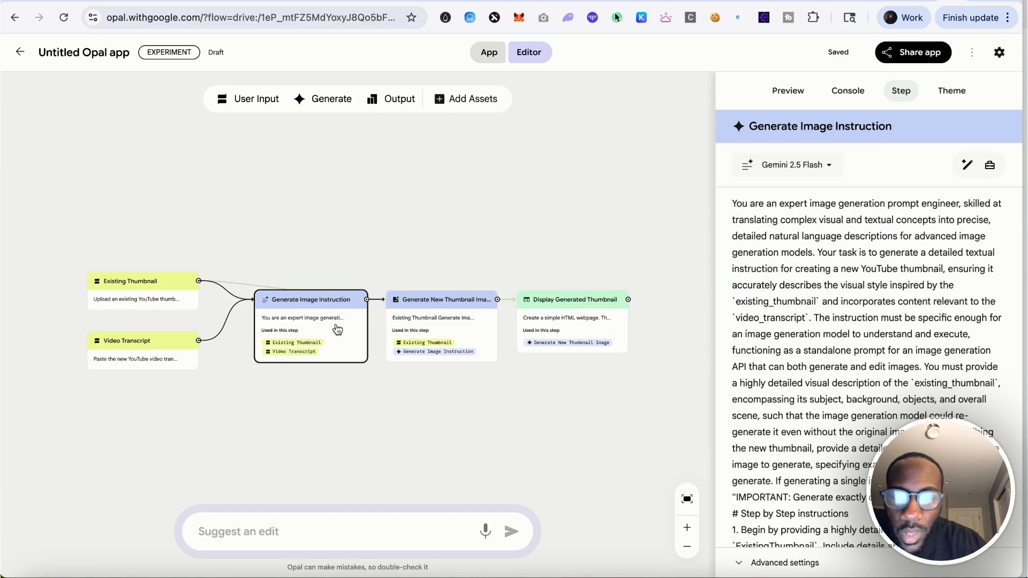
left_click(455, 323)
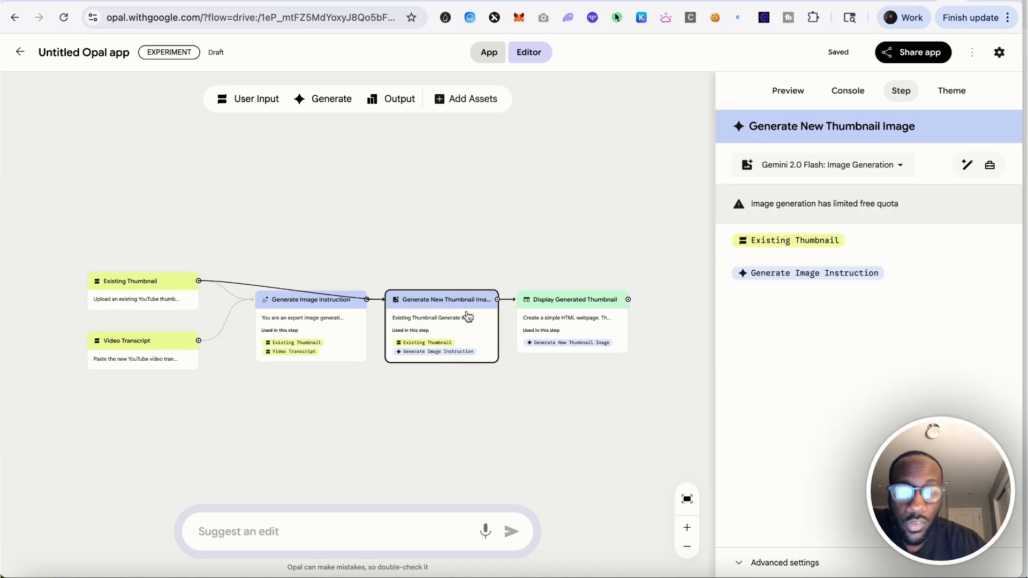
left_click(577, 322)
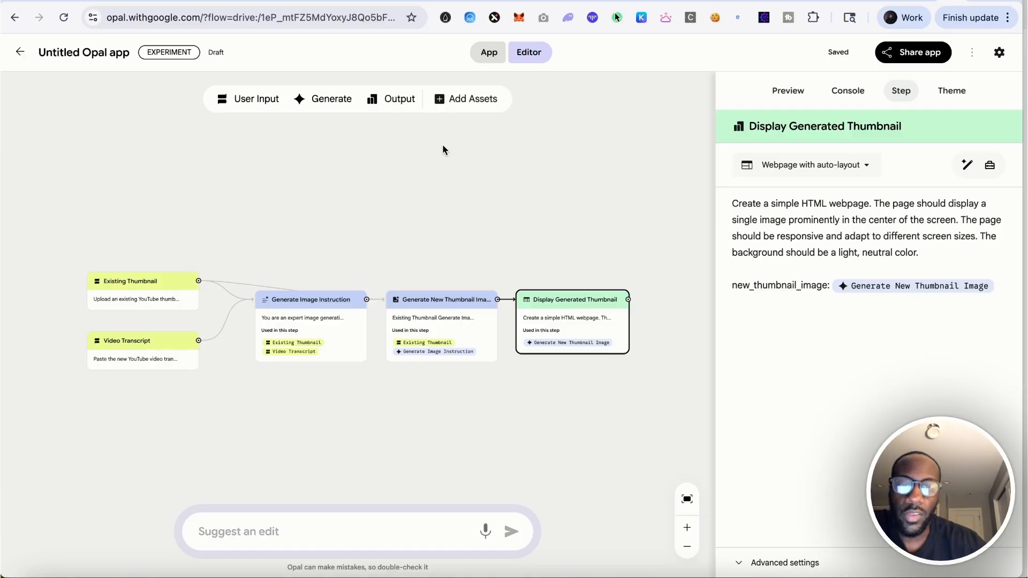
left_click(453, 106)
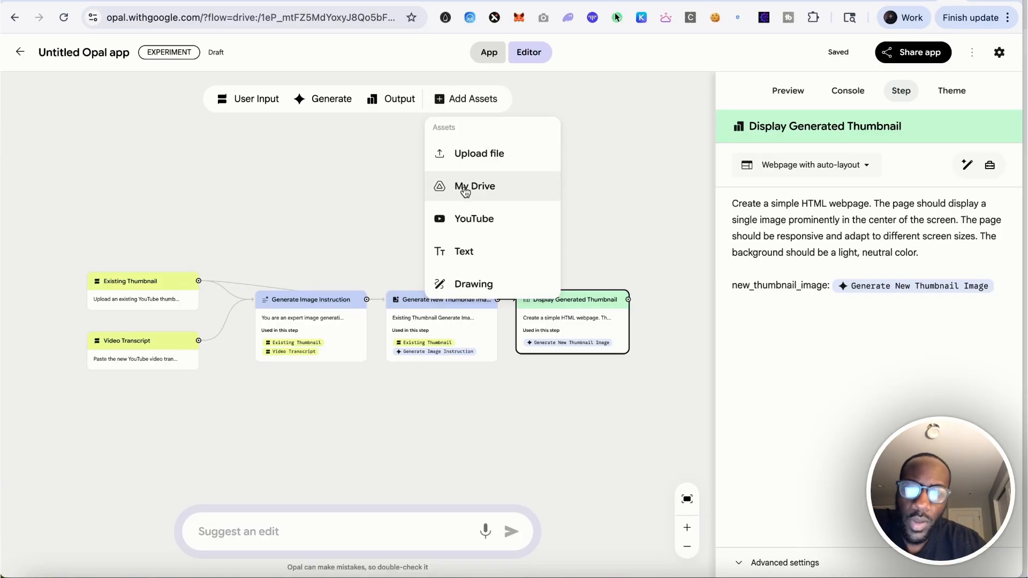
left_click(396, 101)
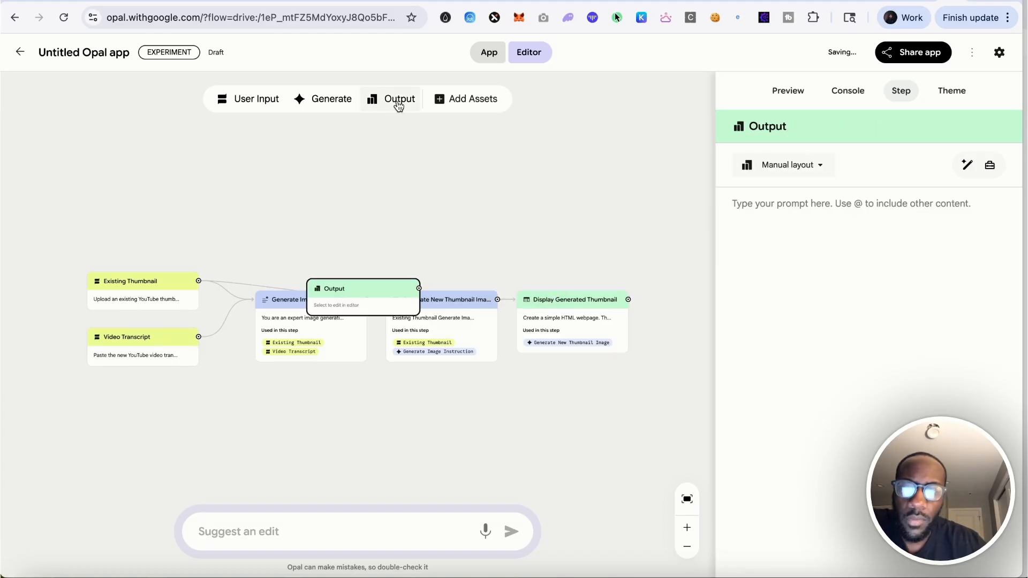
left_click_drag(394, 298, 404, 232)
key("BackSpace")
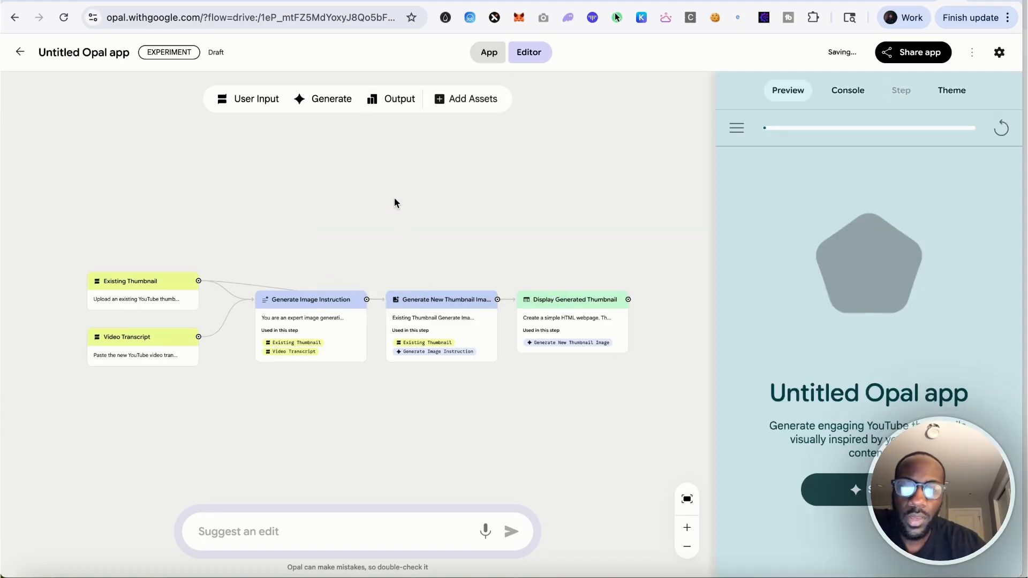
left_click(332, 99)
left_click_drag(356, 293, 361, 224)
key("BackSpace")
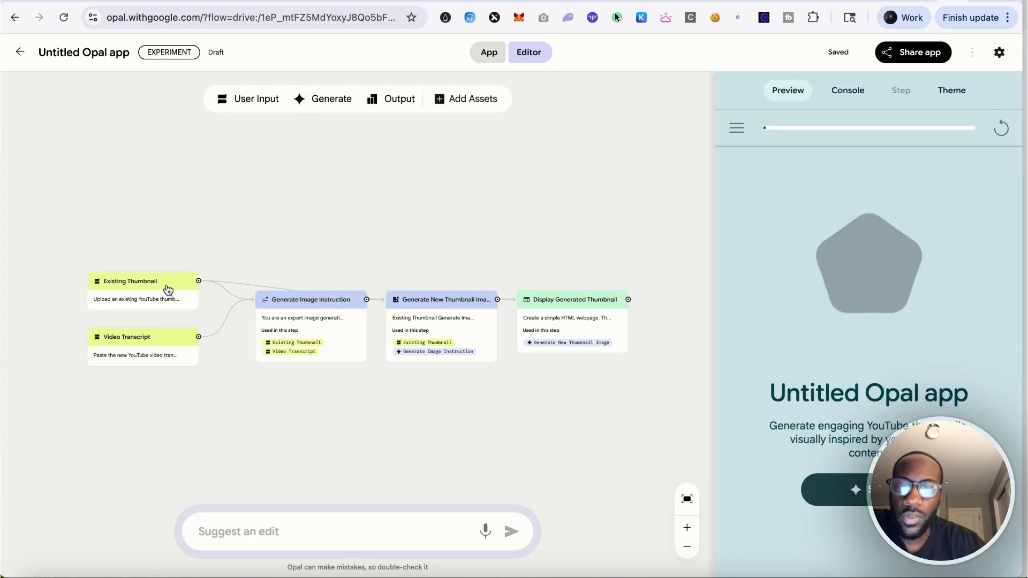
Move the Existing Thumbnail node slightly up and to the left on the canvas
left_click_drag(167, 290, 159, 282)
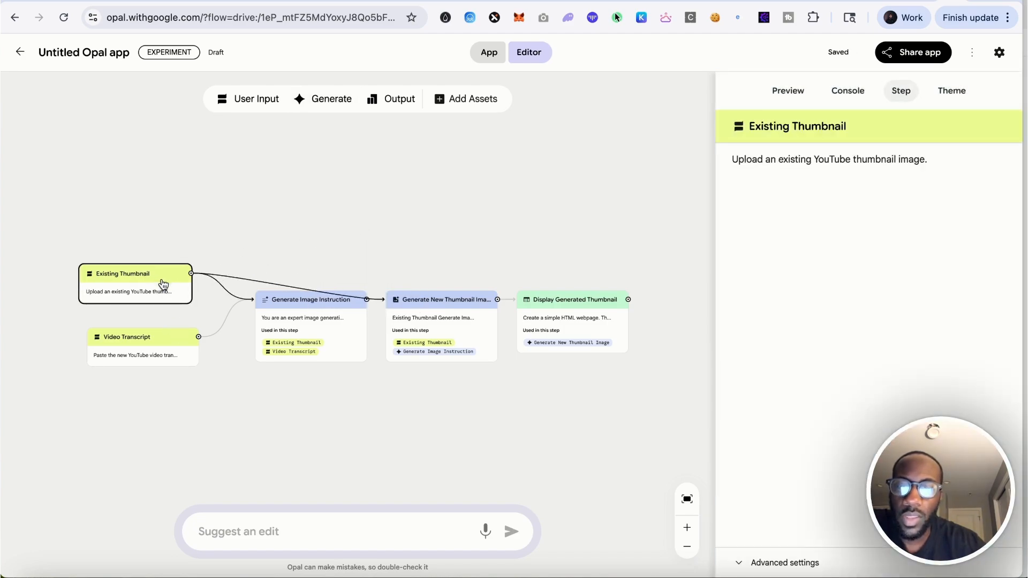
left_click(256, 99)
key("BackSpace")
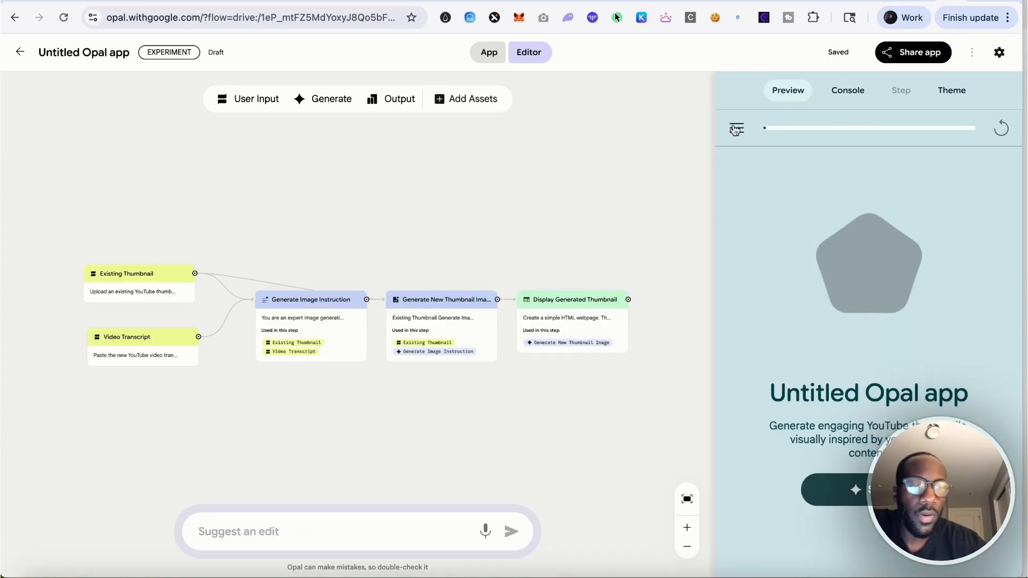
Try generating an app theme from the description YouTube Videos
left_click(736, 129)
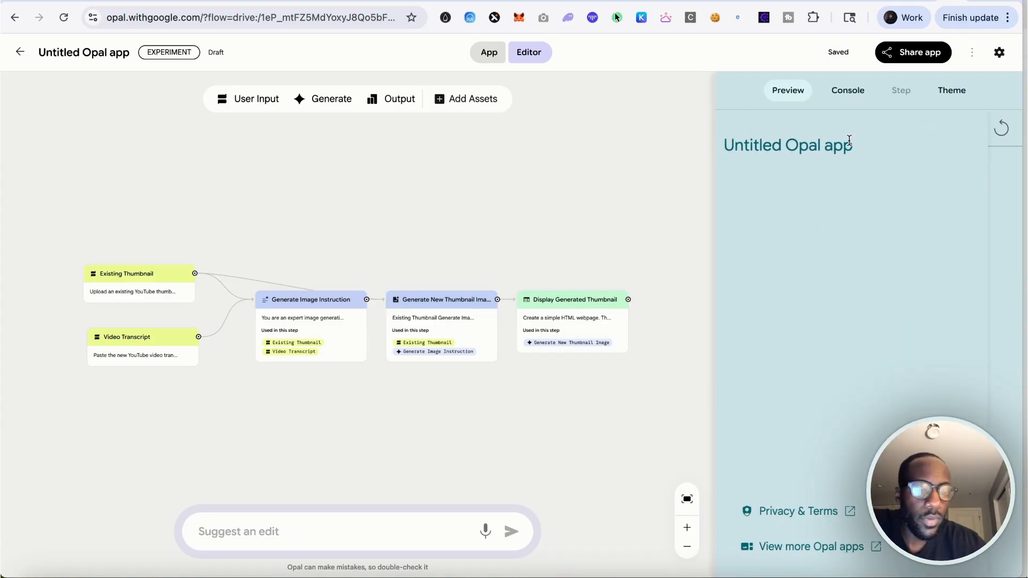
left_click(1000, 135)
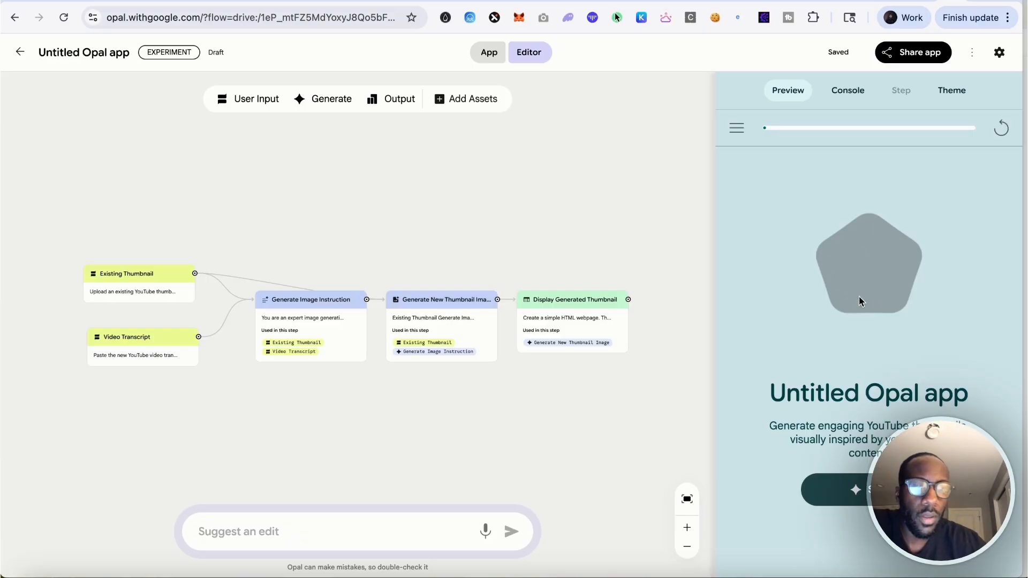
left_click(952, 92)
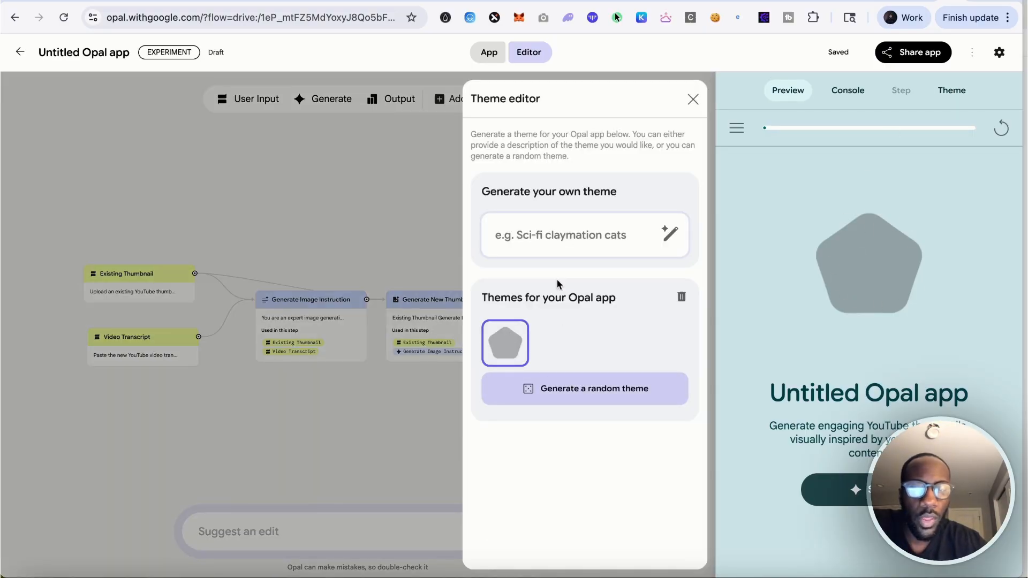
left_click(556, 236)
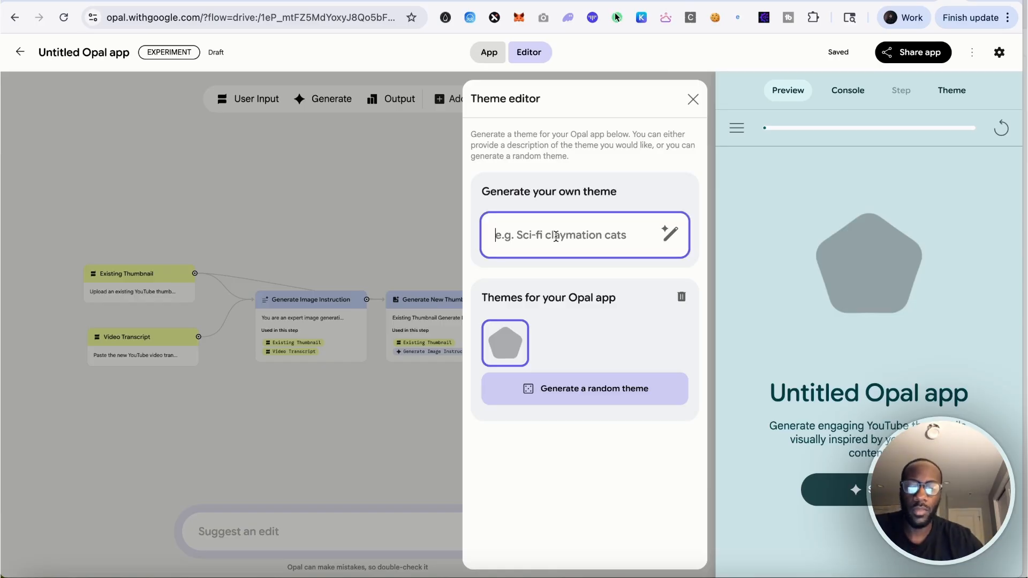
type("YouTube Vid")
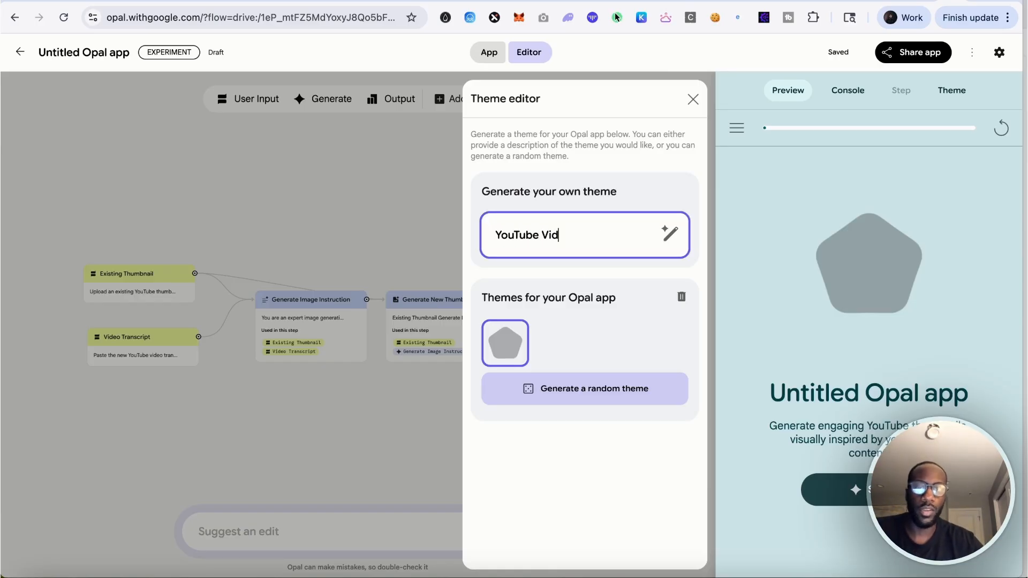
type("eos")
key("Return")
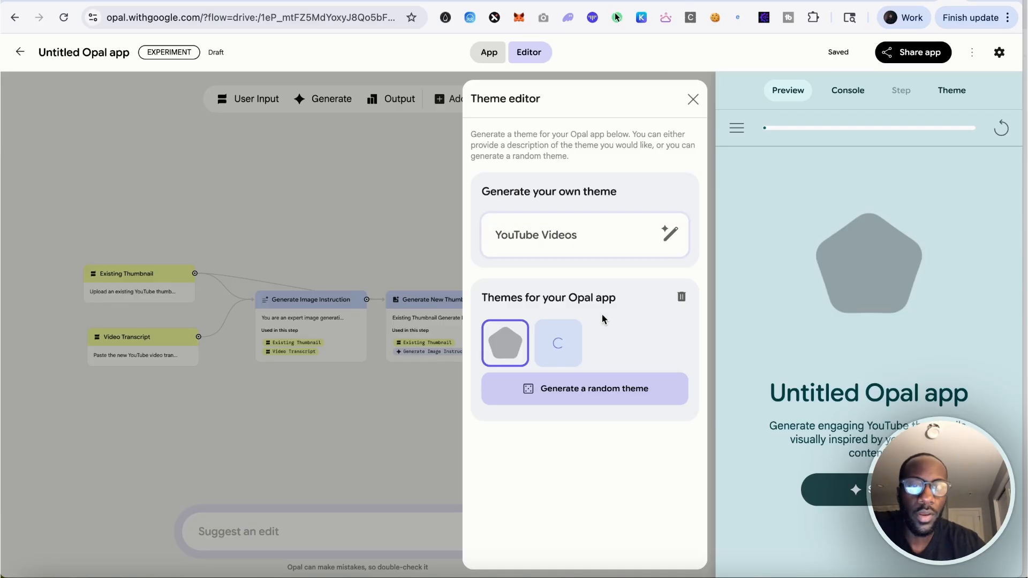
Generate an app theme from the description YouTube Videos and close the theme editor
left_click(849, 91)
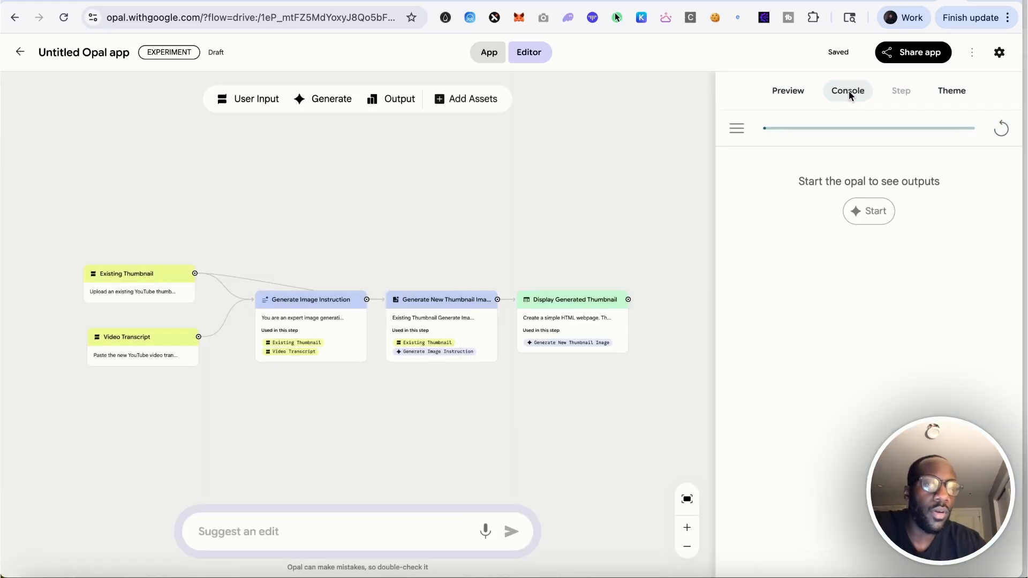
left_click(794, 88)
left_click(943, 95)
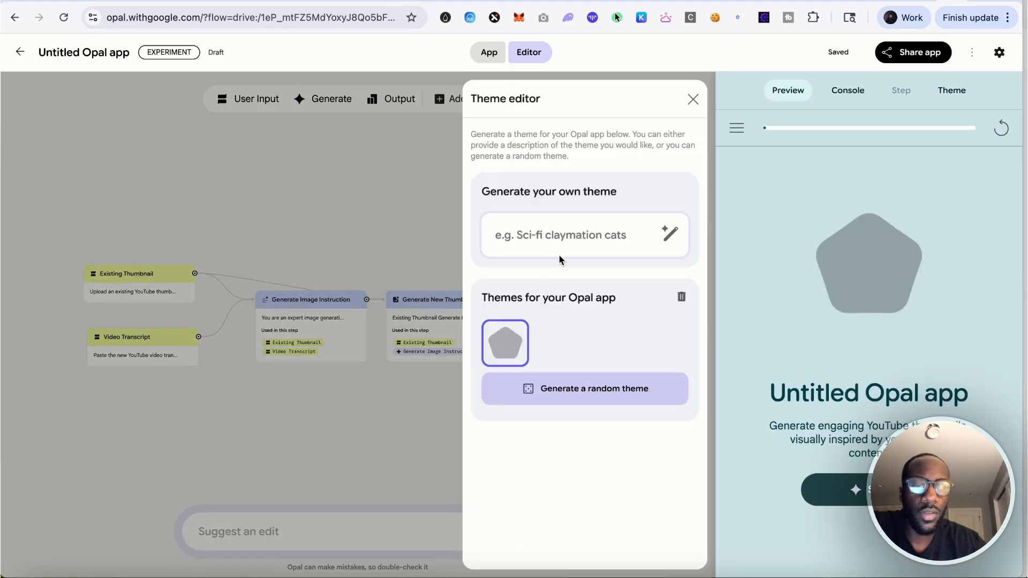
left_click(573, 234)
type("YouTube Videos")
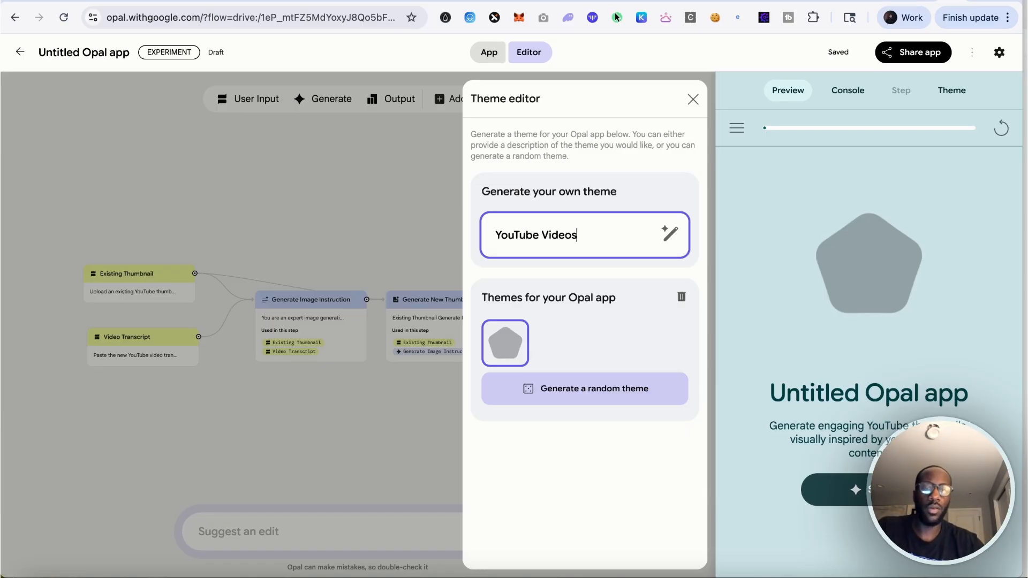
key("Return")
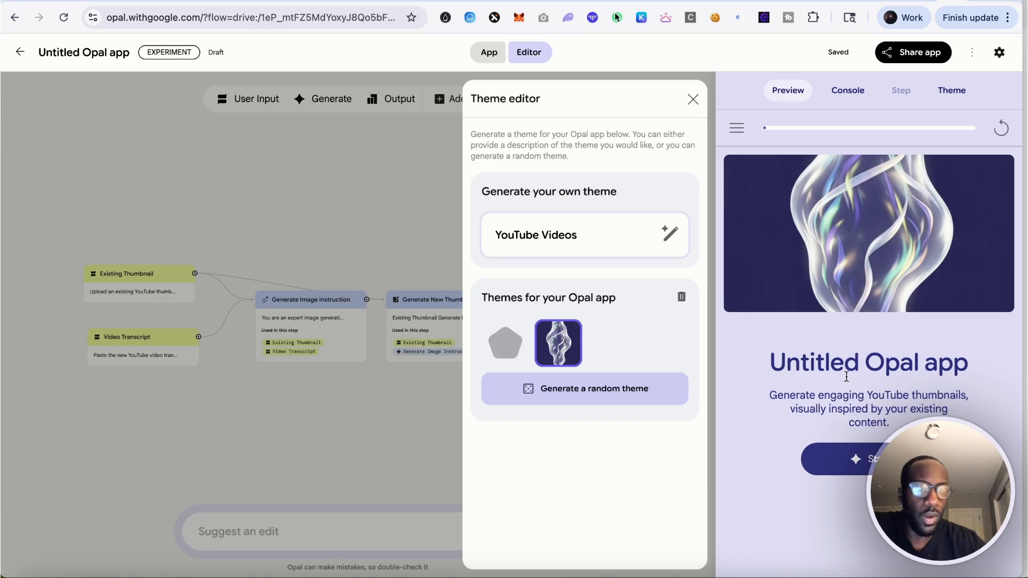
left_click(693, 99)
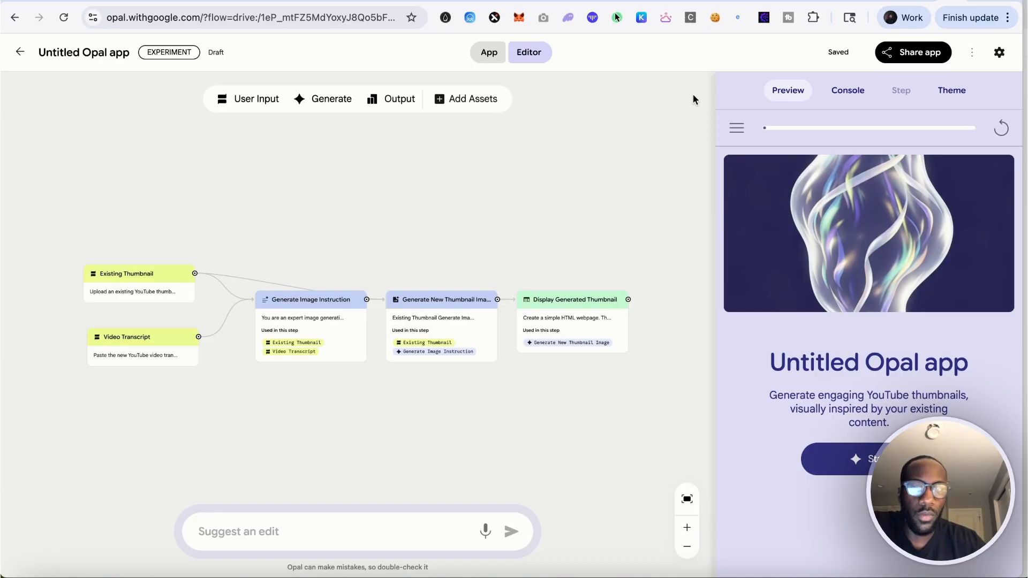
Switch to the App view and start a run of the app
left_click(487, 53)
left_click(533, 54)
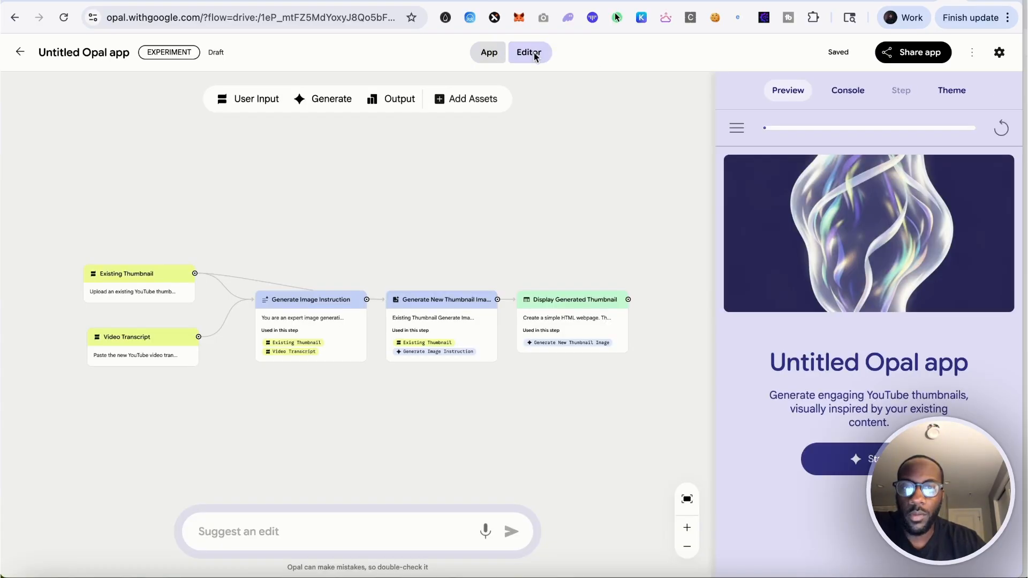
left_click(487, 53)
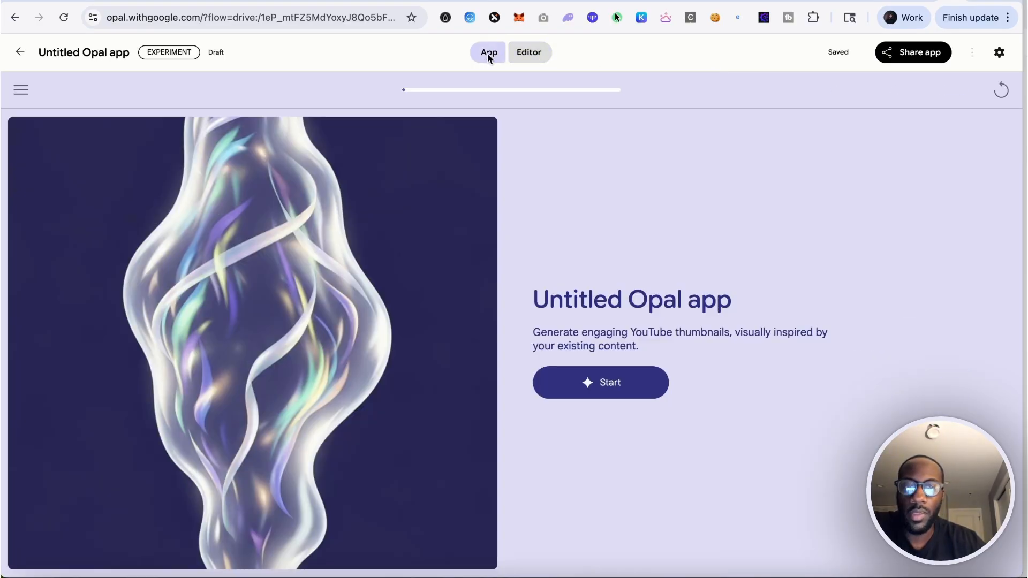
left_click(602, 385)
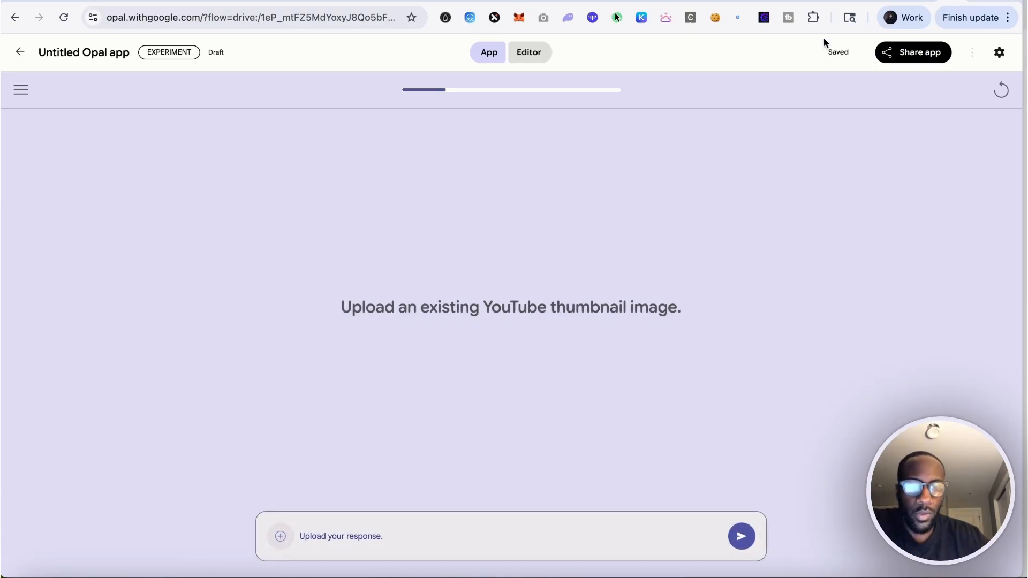
Switch to the YouTube search results tab and screenshot the Google OPAL AI APP MAKER video thumbnail
left_click(803, 1)
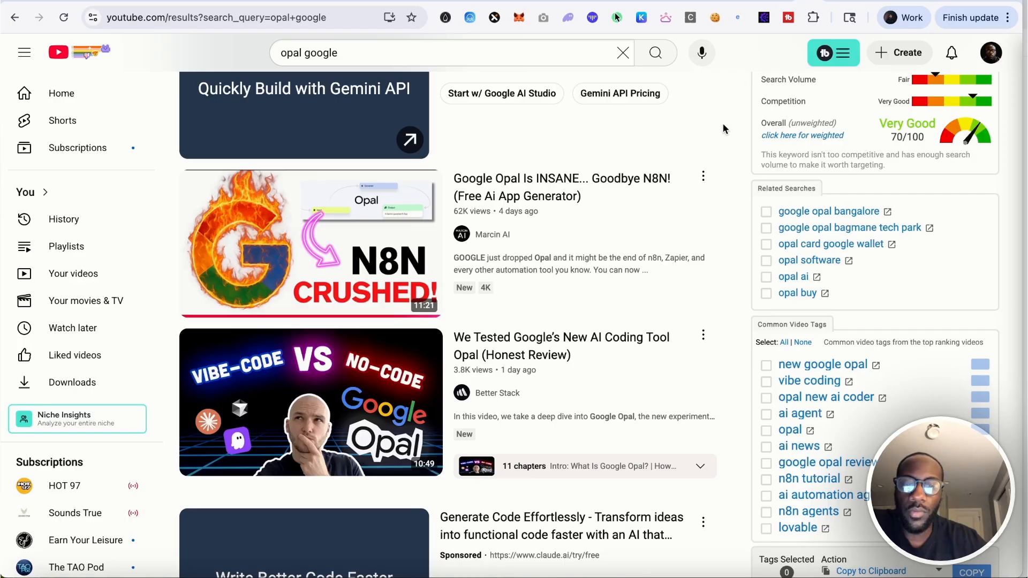
scroll(729, 246, "down", 3)
scroll(727, 268, "down", 15)
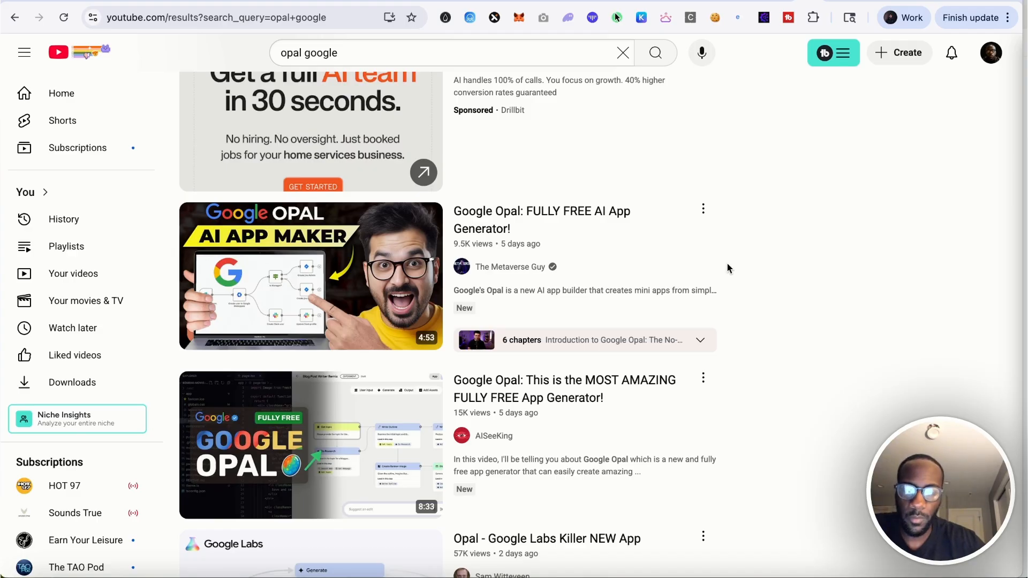
key("super+shift+4")
left_click_drag(181, 202, 428, 354)
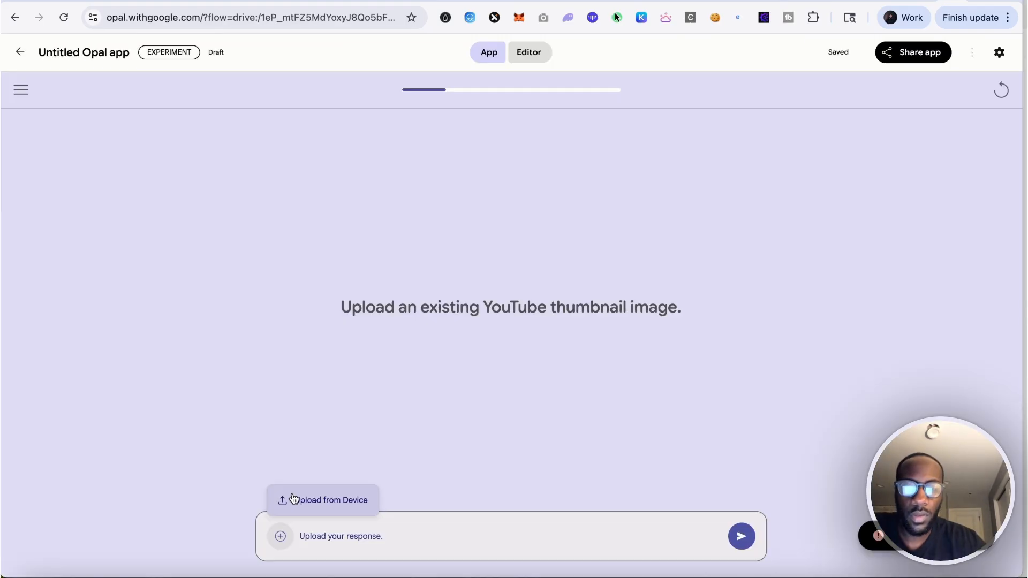
Upload the thumbnail screenshot from the device as the existing thumbnail, submit it, and submit the video transcript
left_click(293, 499)
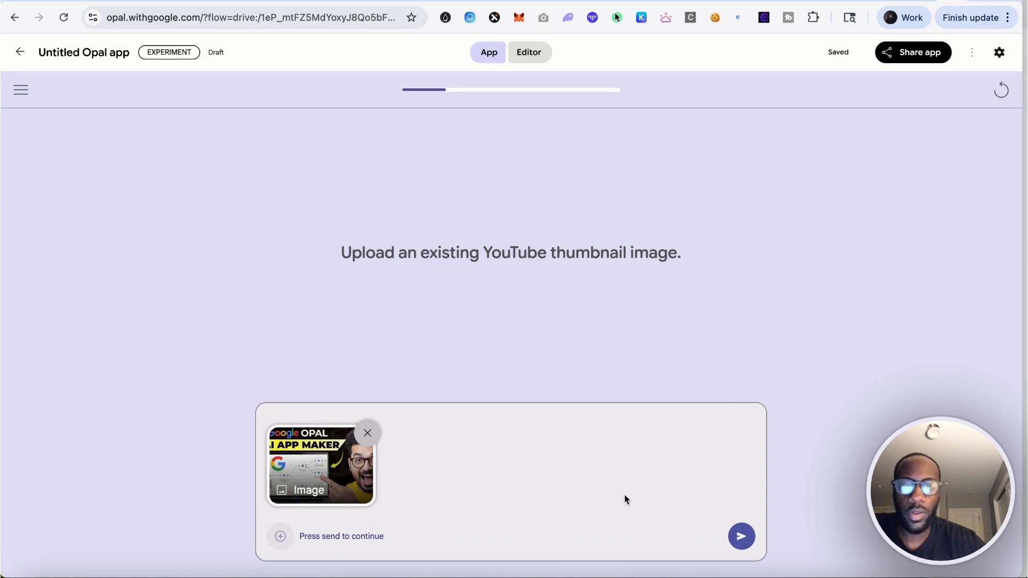
left_click(741, 535)
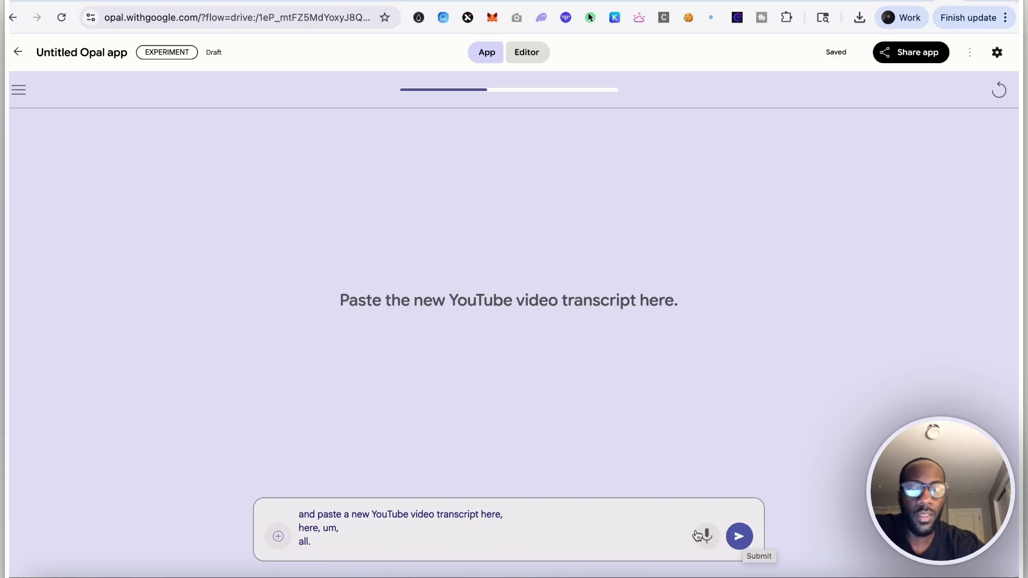
left_click(740, 536)
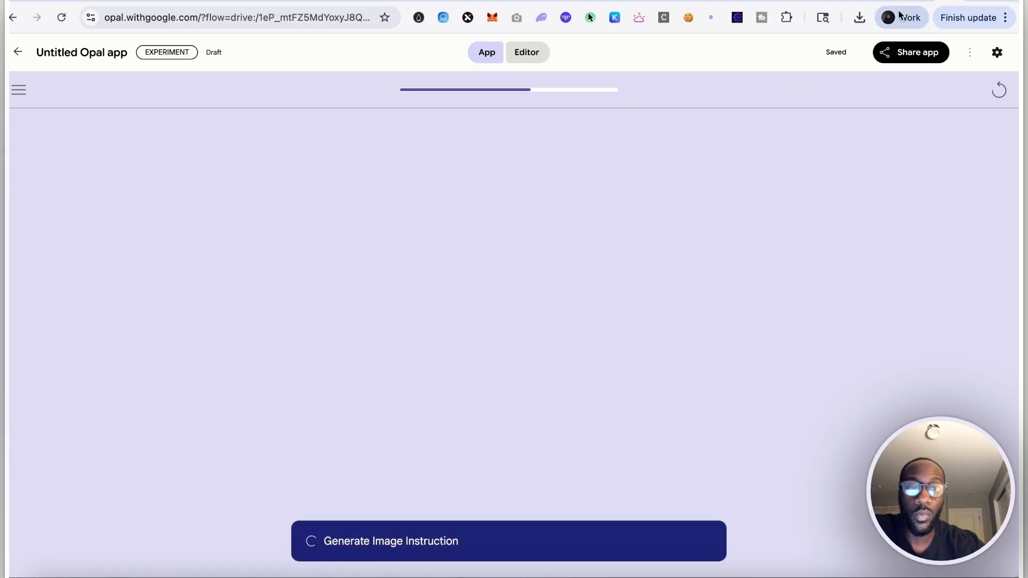
left_click(24, 559)
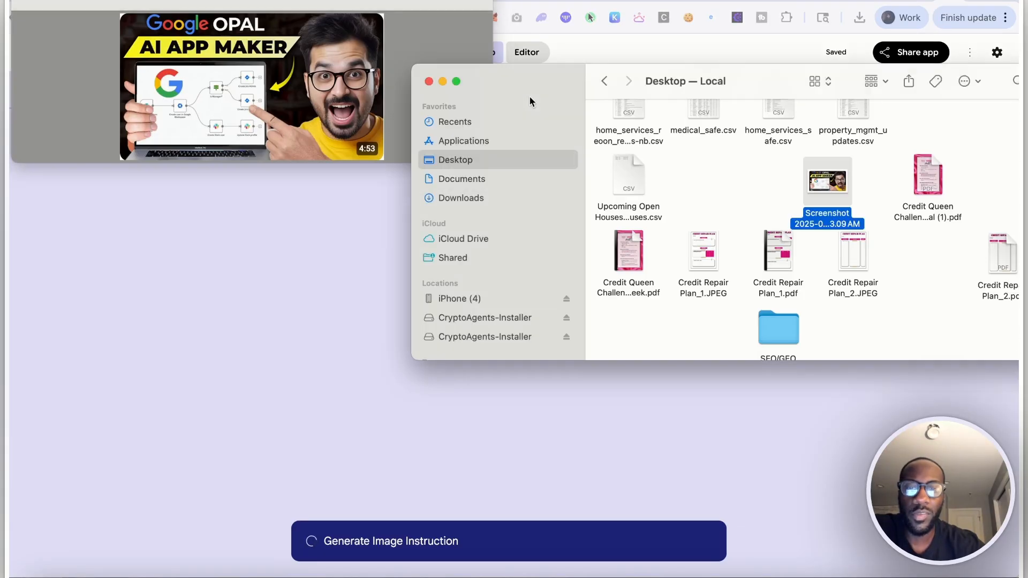
left_click(428, 81)
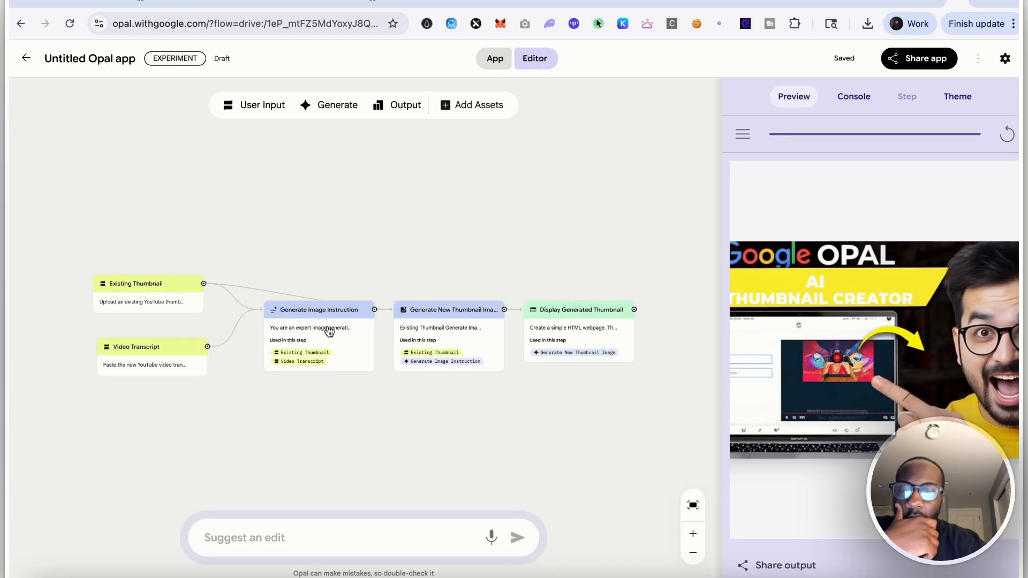
Ask the edit assistant to replace the existing-thumbnail input with research on high-performing YouTube thumbnails for the video's topic, using the transcript as context
left_click(327, 540)
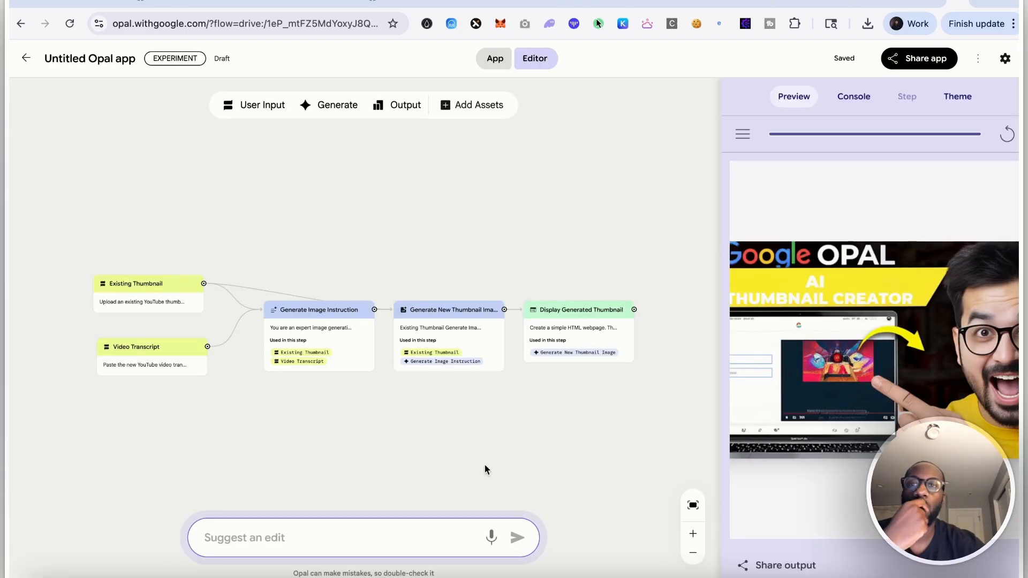
type("rather than past")
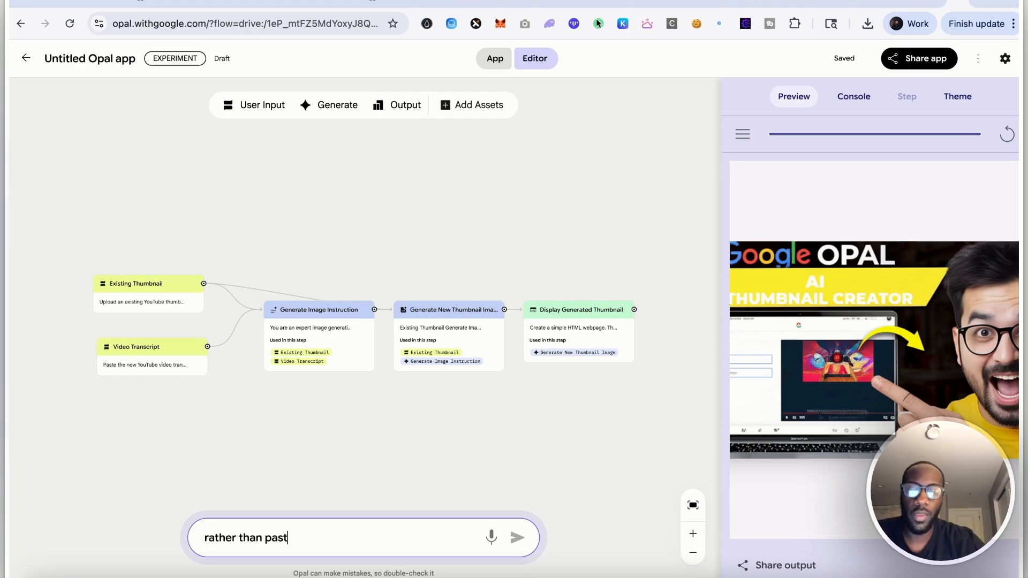
type("ing in an existing yo")
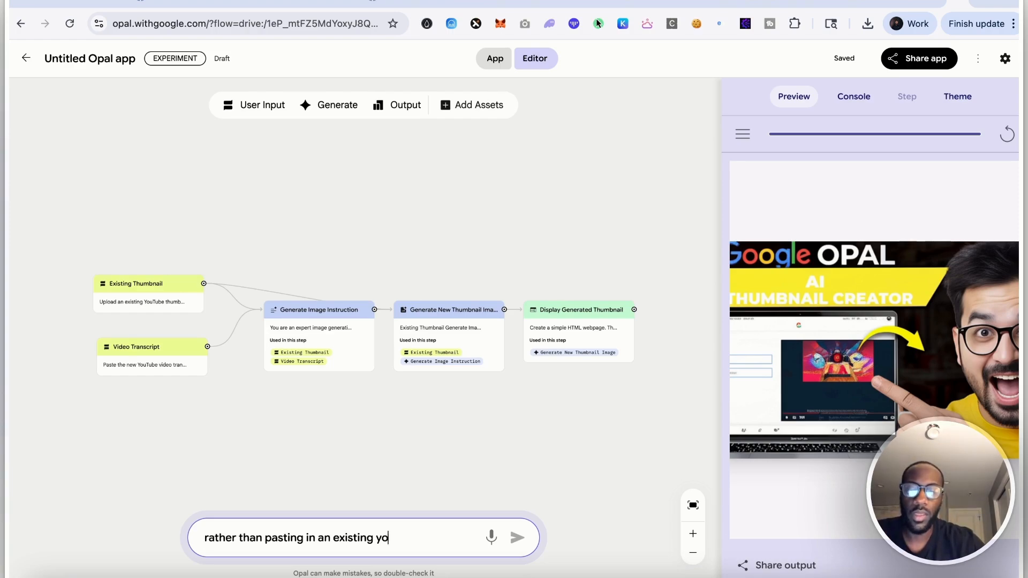
type("utube thumbnails, go ")
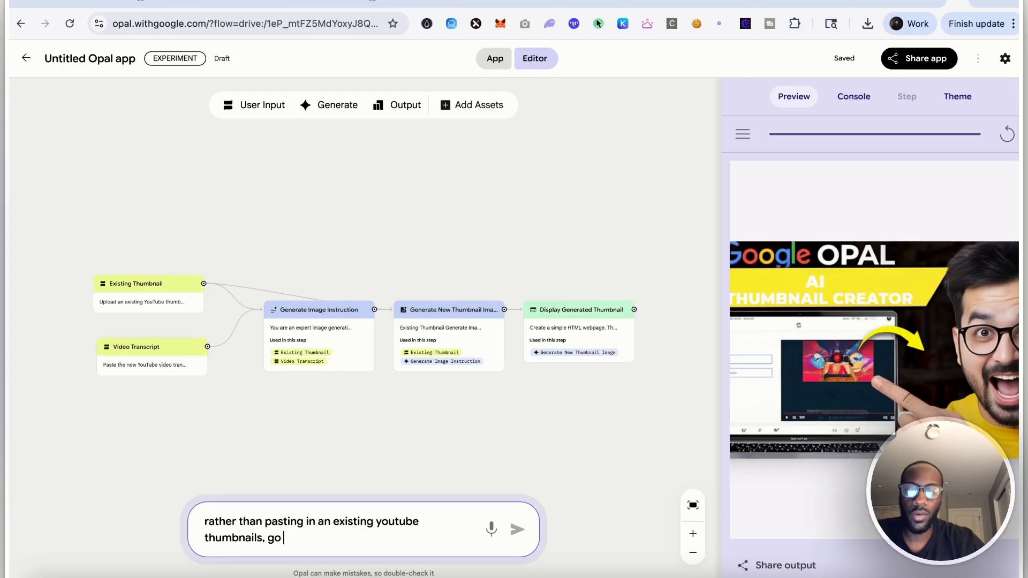
type("research high-performing you")
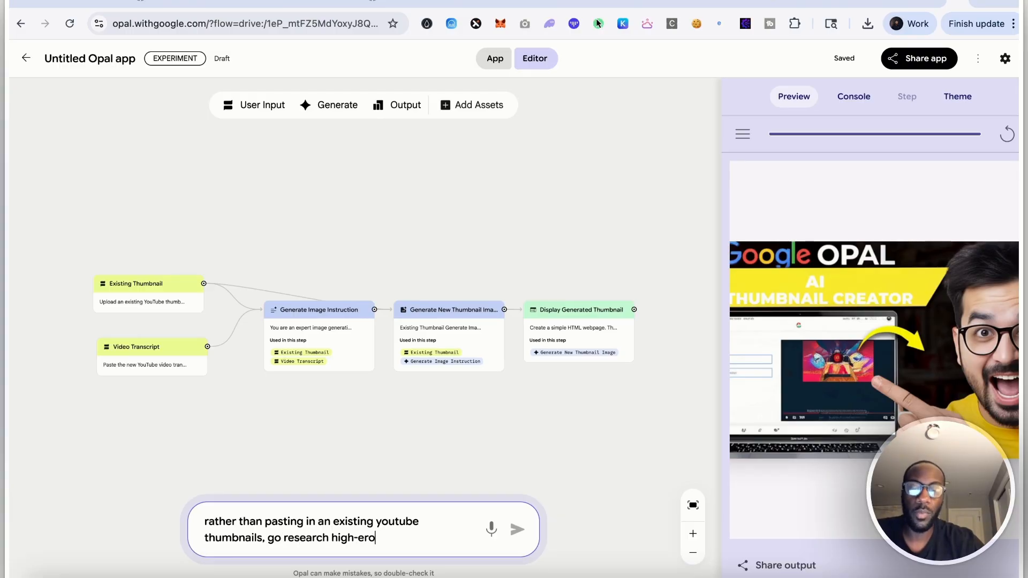
type("tube thumbnails on You")
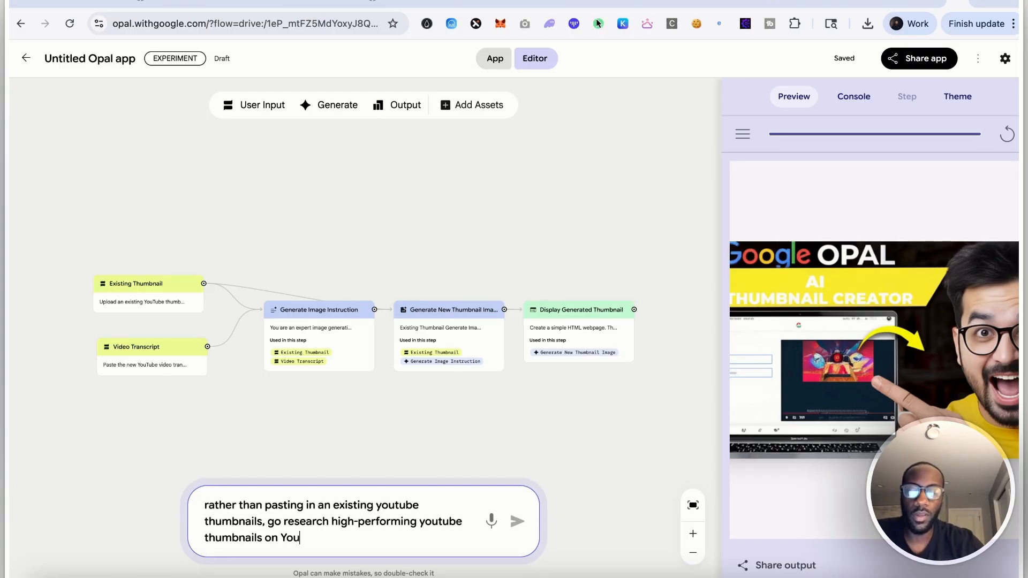
type("Tube based on")
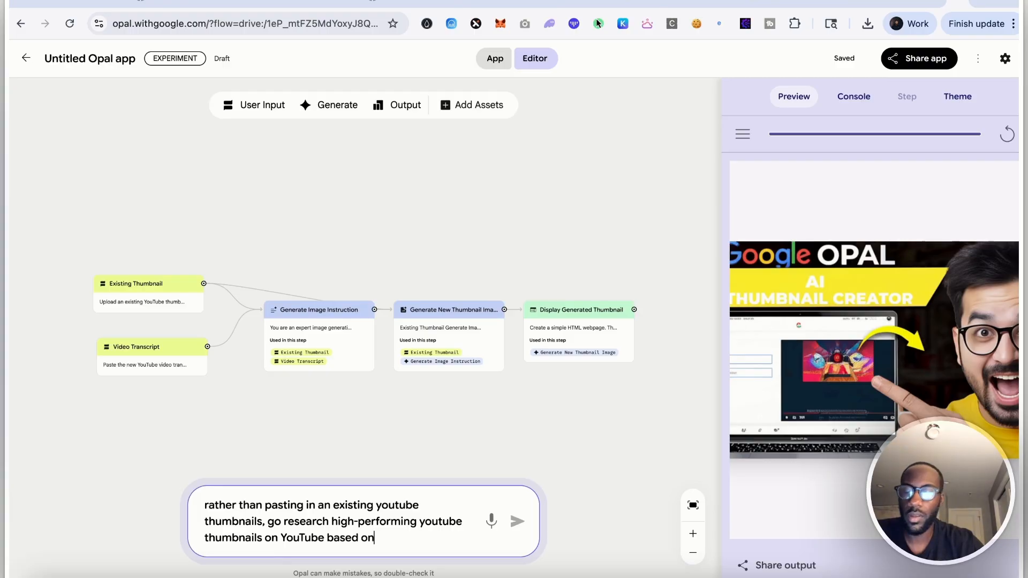
key("BackSpace")
key("BackSpace")
key("BackSpace")
key("BackSpace")
key("BackSpace")
key("BackSpace")
key("BackSpace")
key("BackSpace")
type("related ")
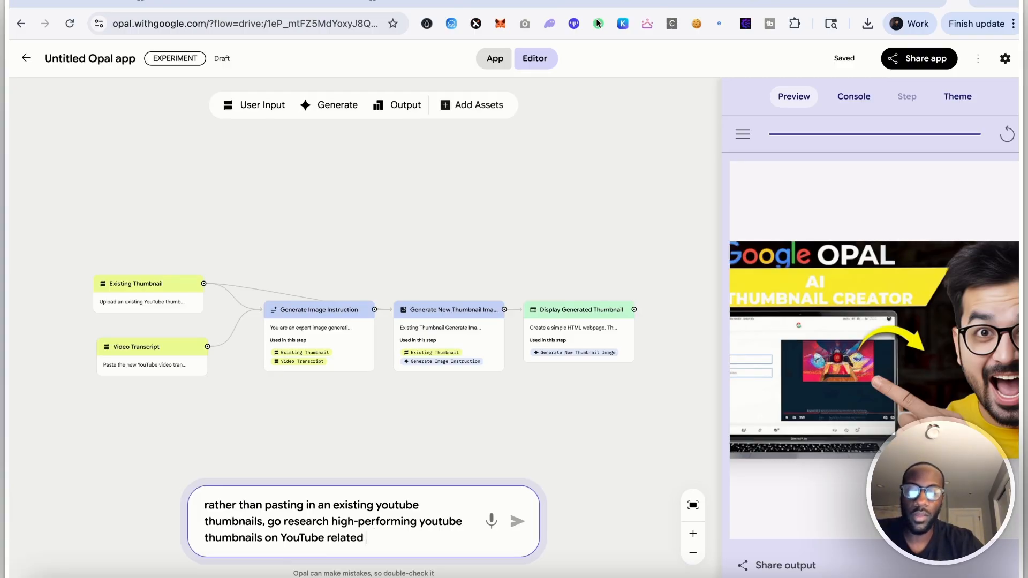
type("to the topic ")
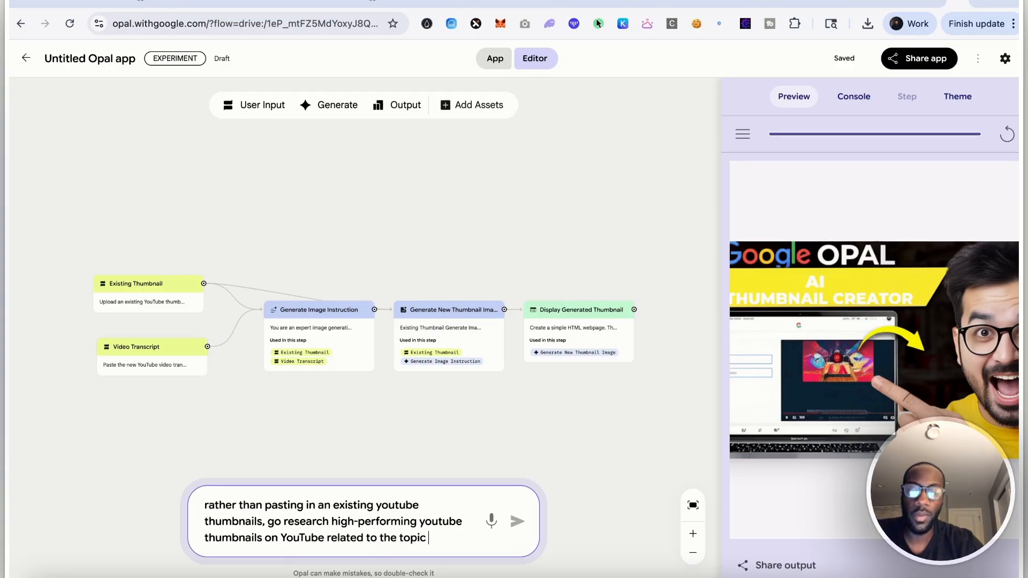
type("my video is ")
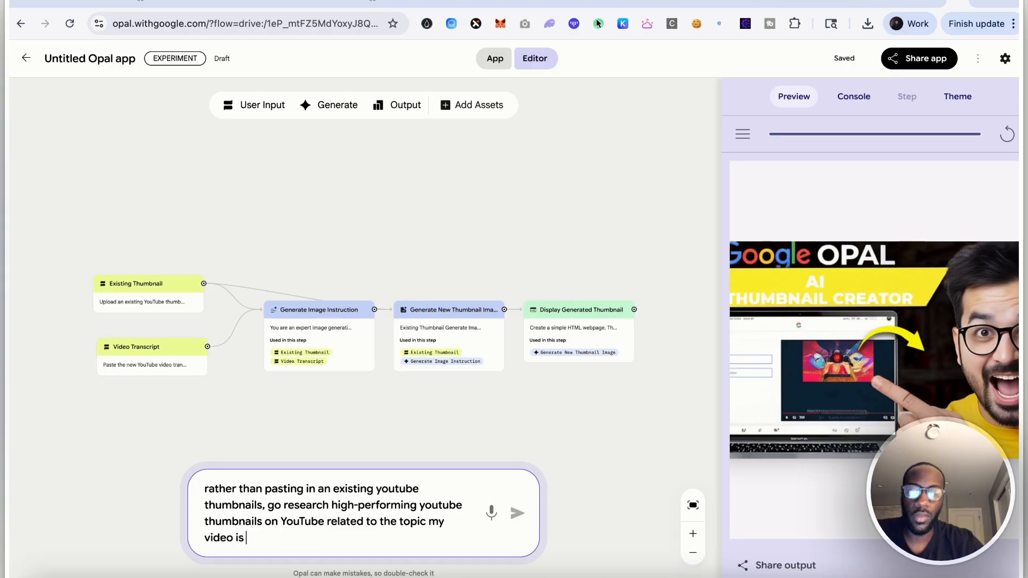
type("on. Use the ")
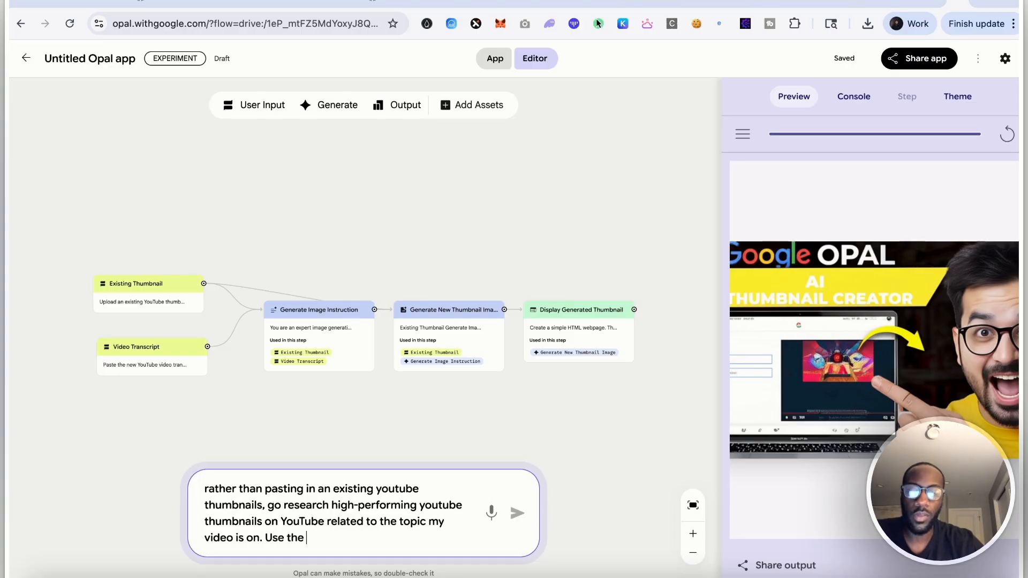
type("transcript I rp")
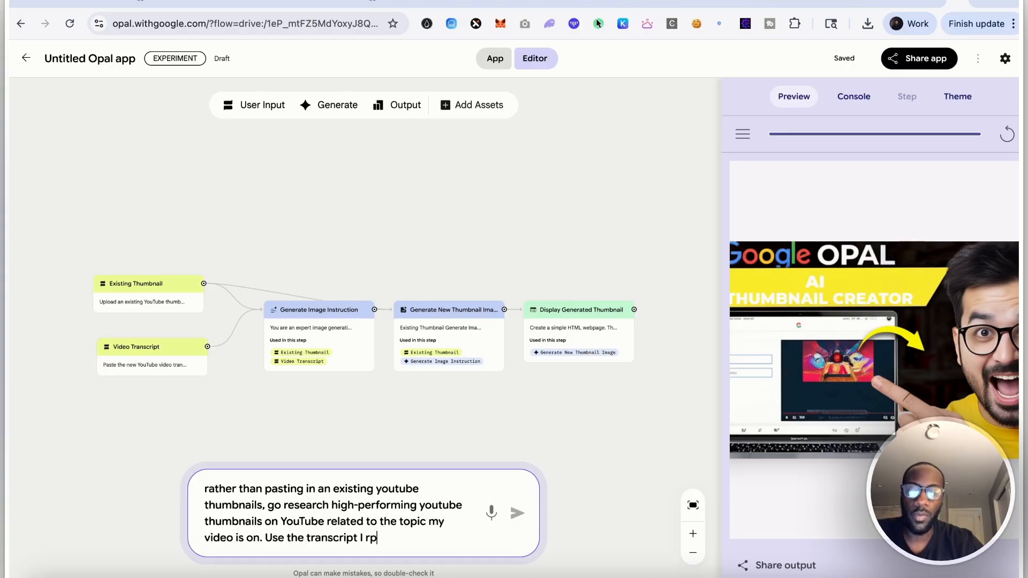
key("BackSpace")
key("BackSpace")
type("provide as context")
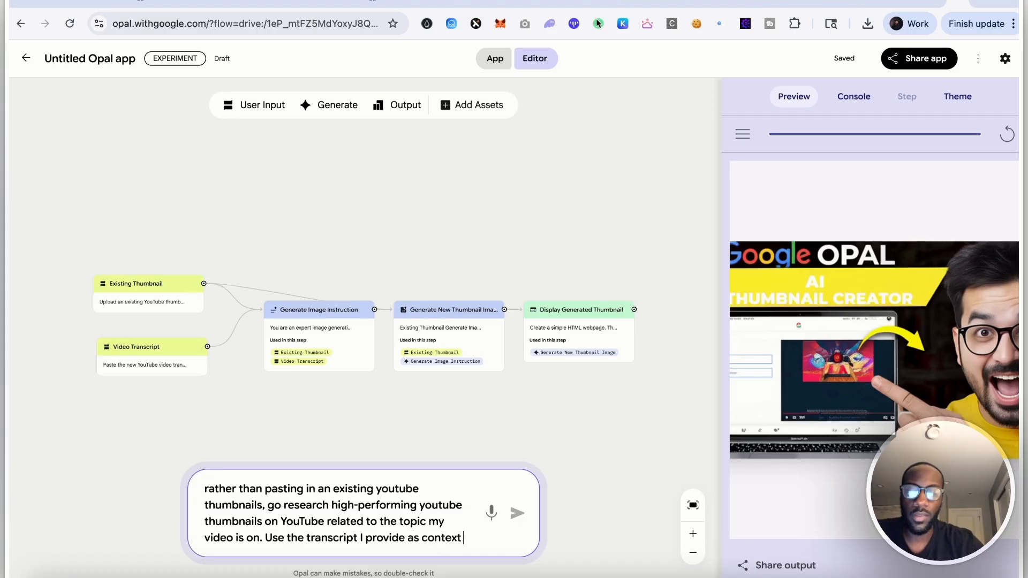
type(" and follow by doing the re")
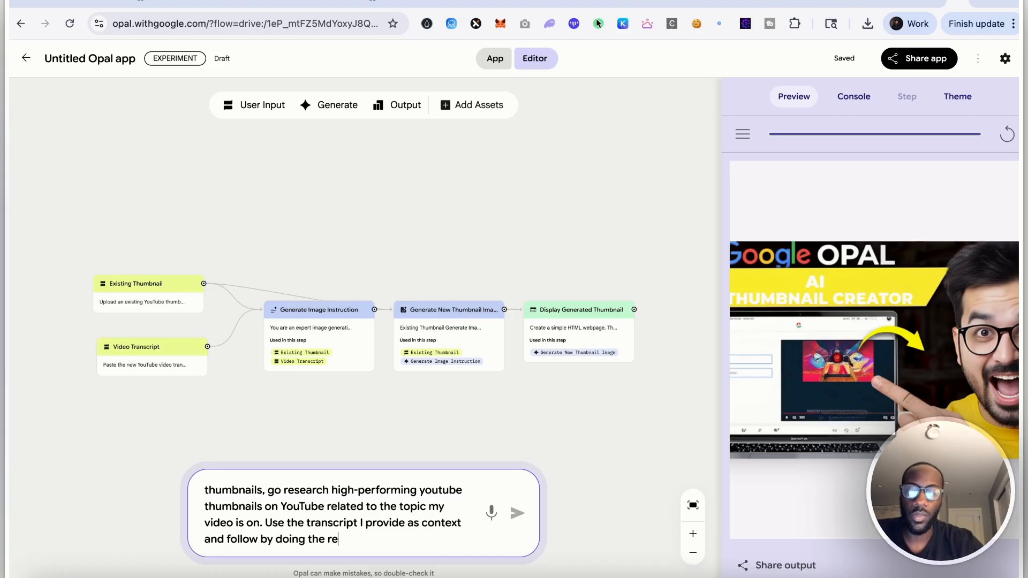
type("search. The final deliverable should be")
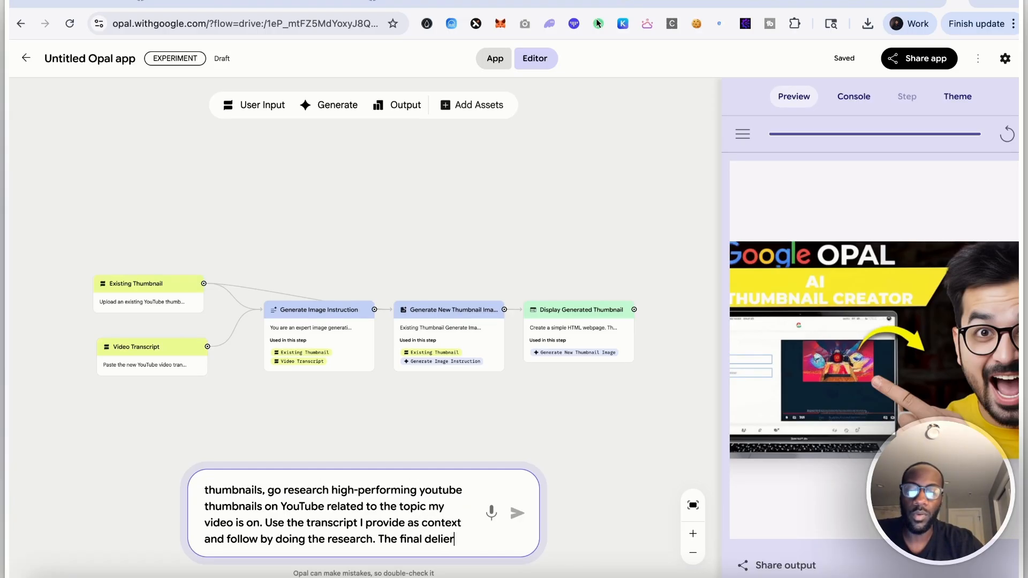
type(" a thu")
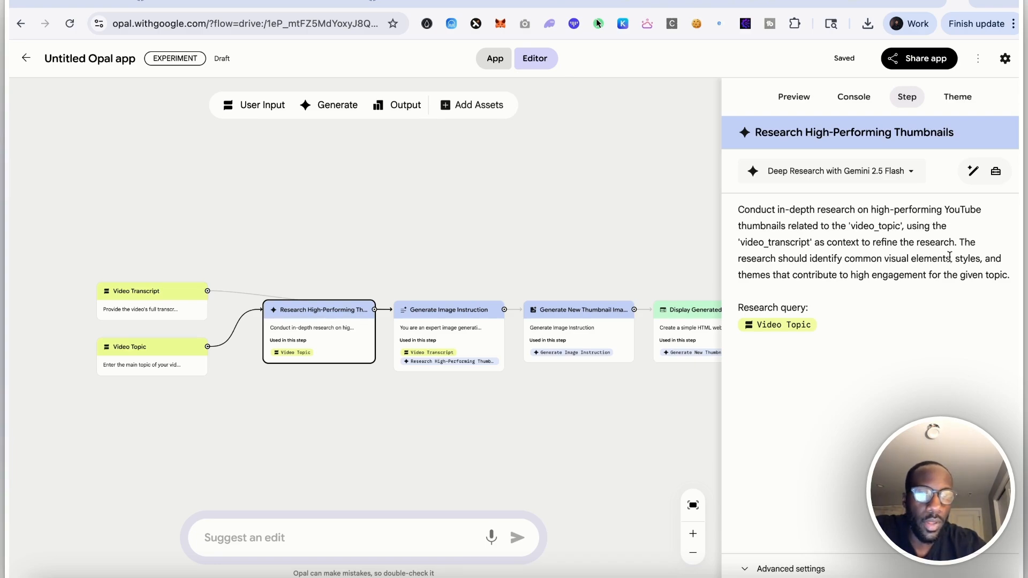
Inspect the prompt of the Generate Image Instruction step
left_click(475, 344)
scroll(798, 271, "down", 7)
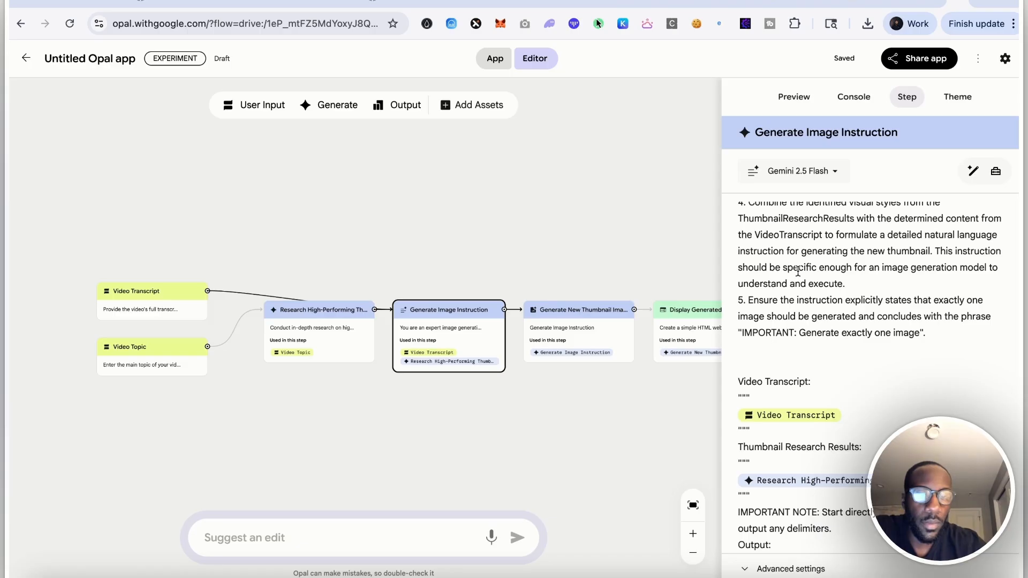
scroll(798, 271, "up", 7)
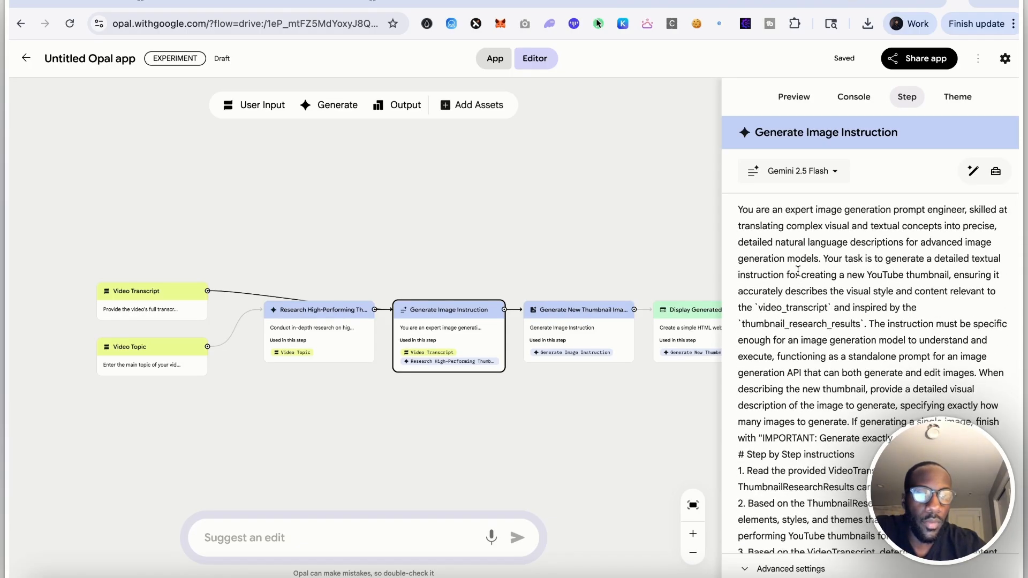
Restart the app and submit the pasted video transcript
left_click(511, 475)
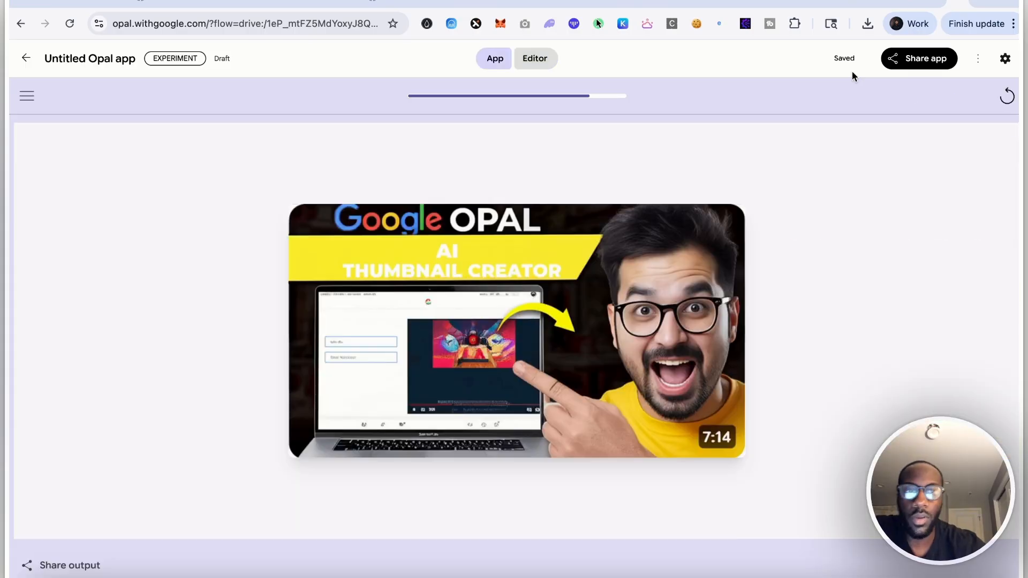
left_click(611, 388)
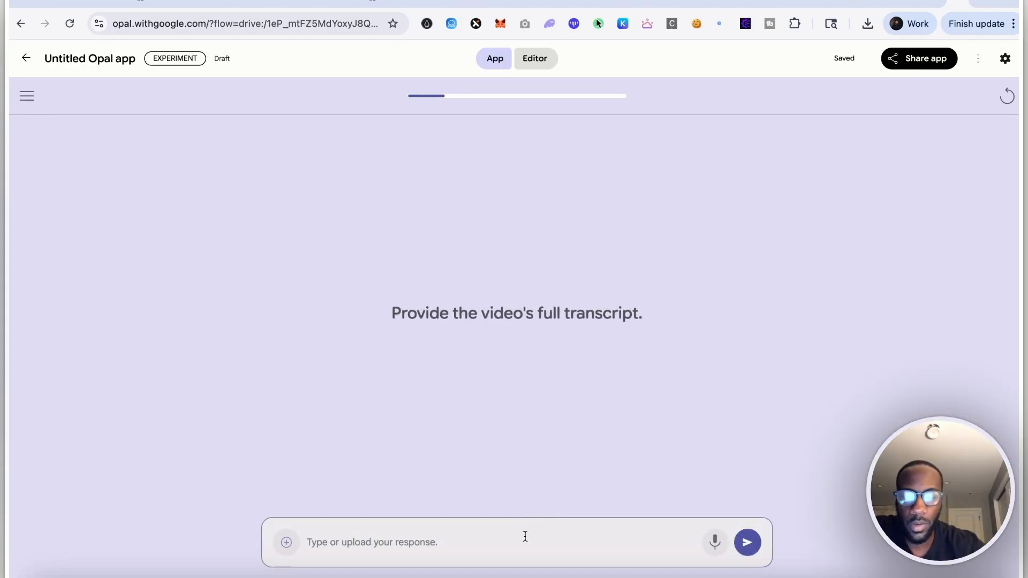
key("super+v")
key("Return")
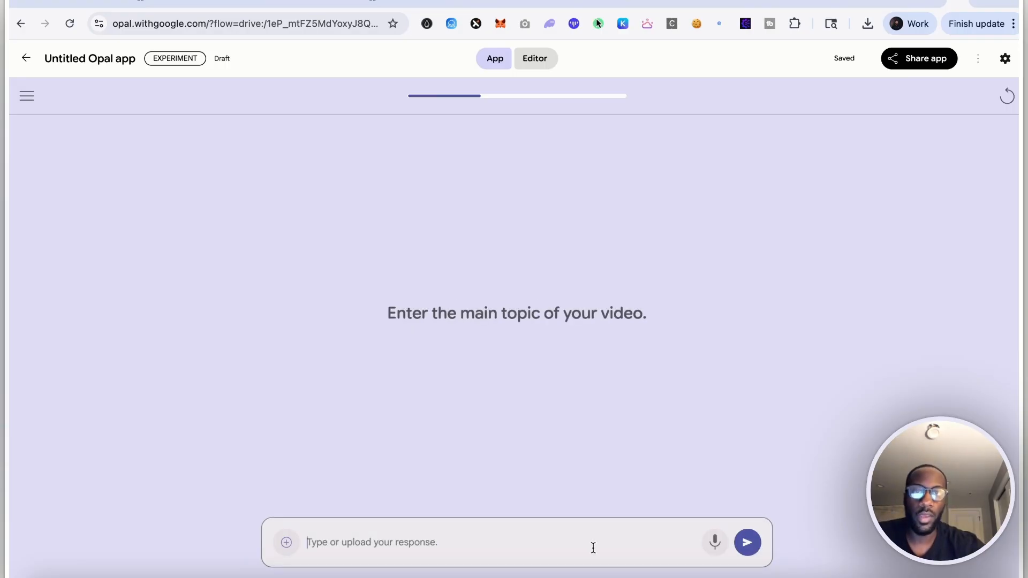
Enter the video topic Google's new AI low/no code automation and submit it
type("Google's new ")
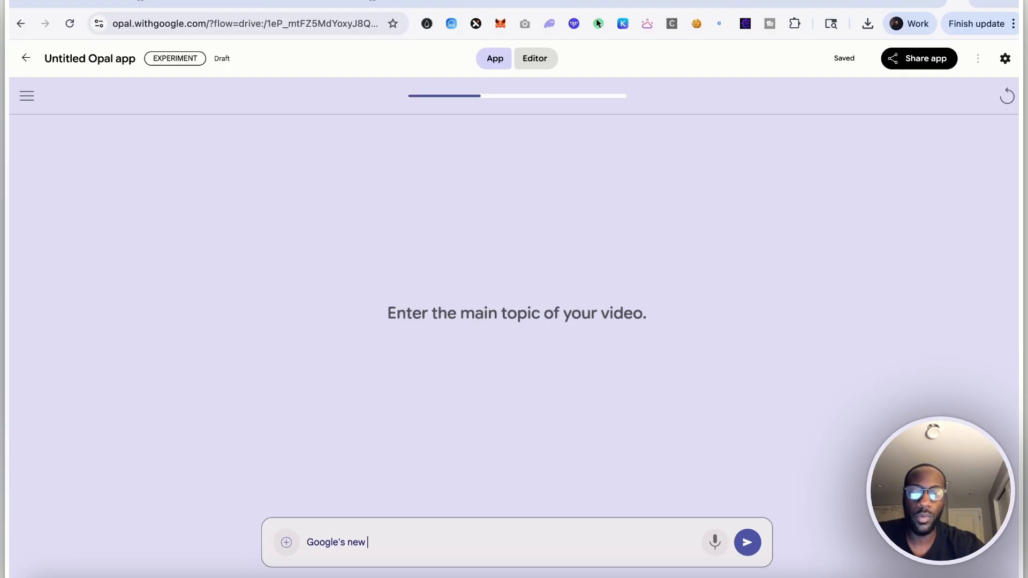
type("AI ")
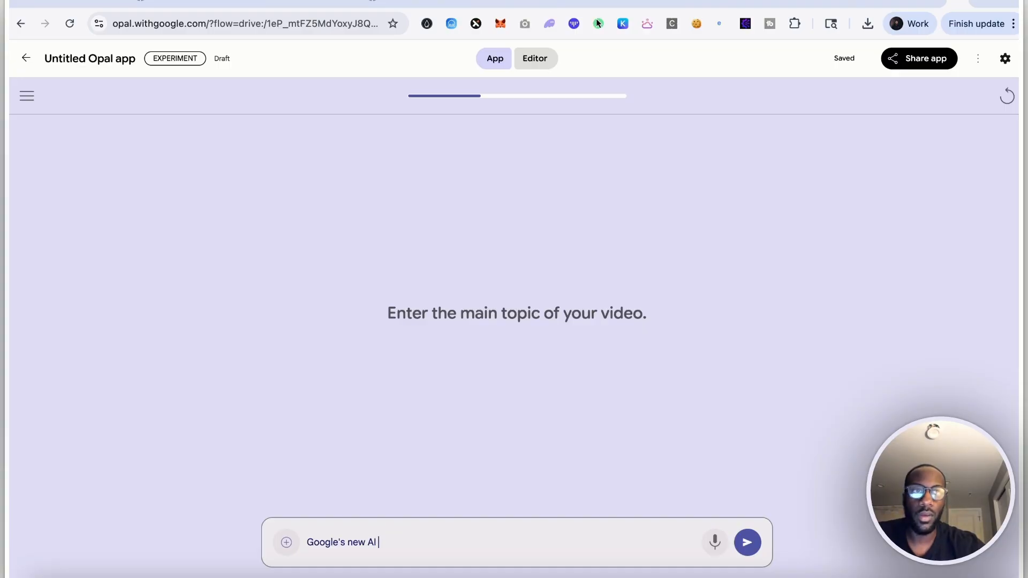
type("low/no code automa")
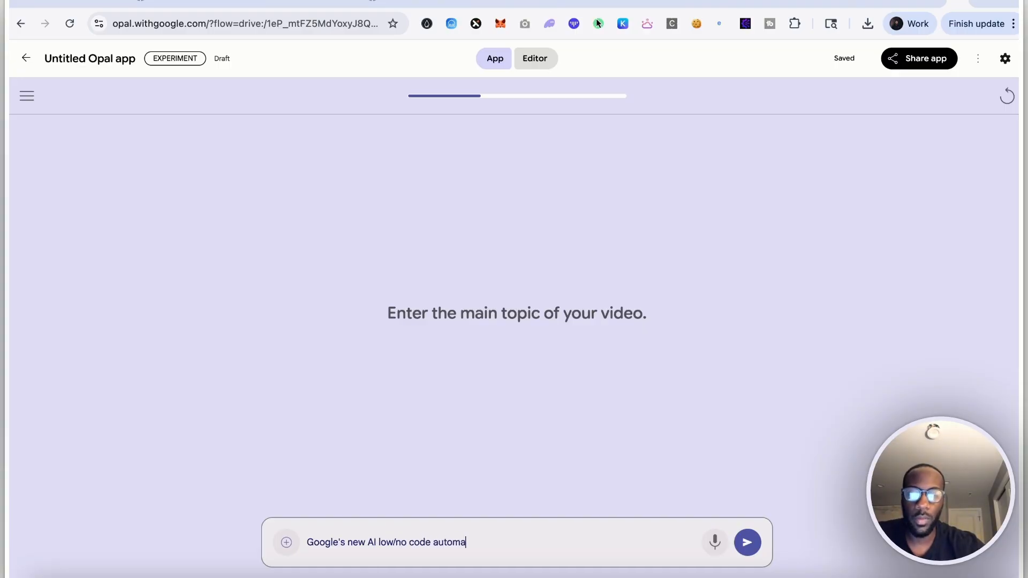
type("tion")
key("Return")
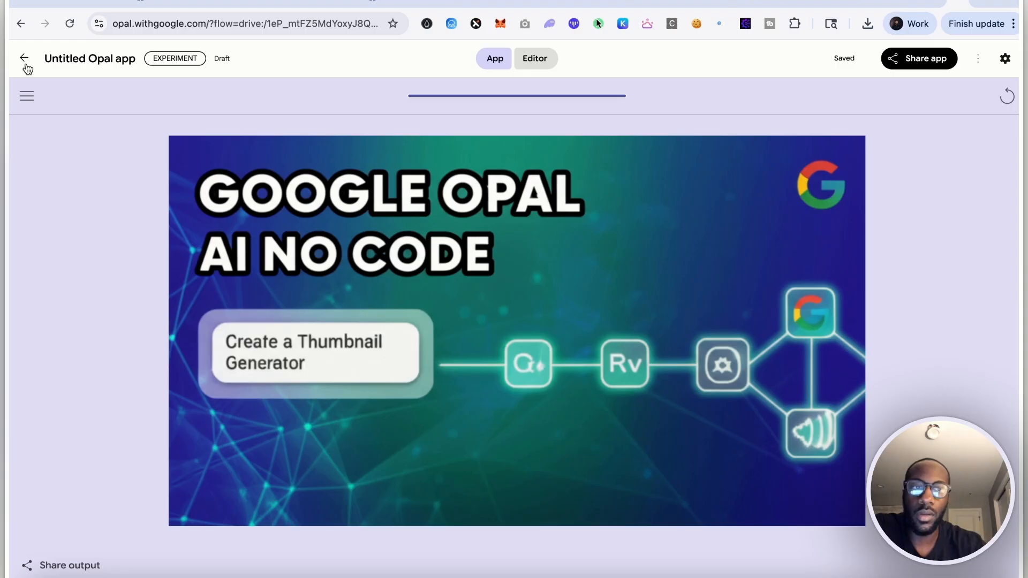
Return to the editor and inspect the workflow nodes, opening the Research High-Performing Thumbnails step
left_click(546, 61)
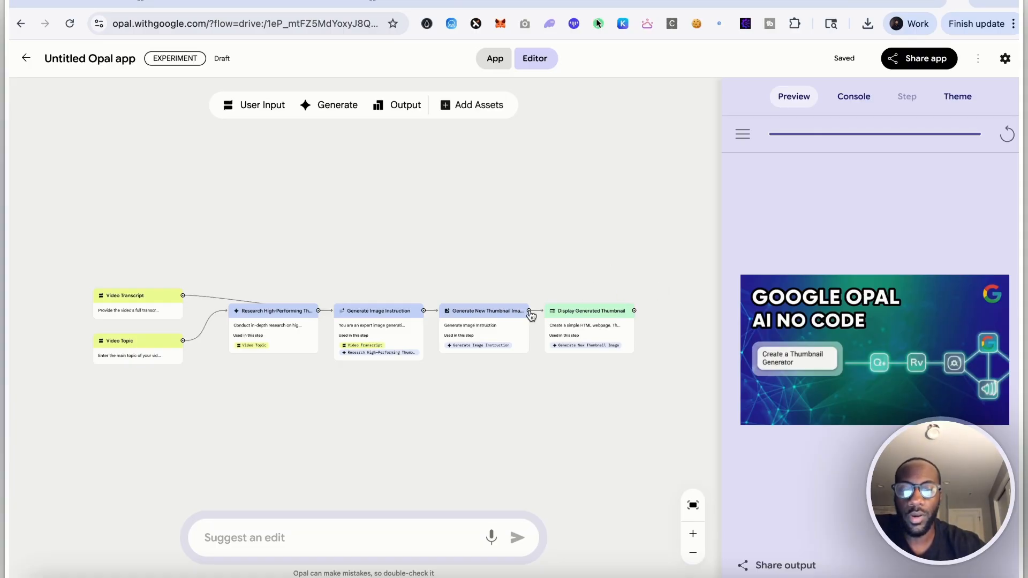
left_click(585, 326)
left_click(598, 240)
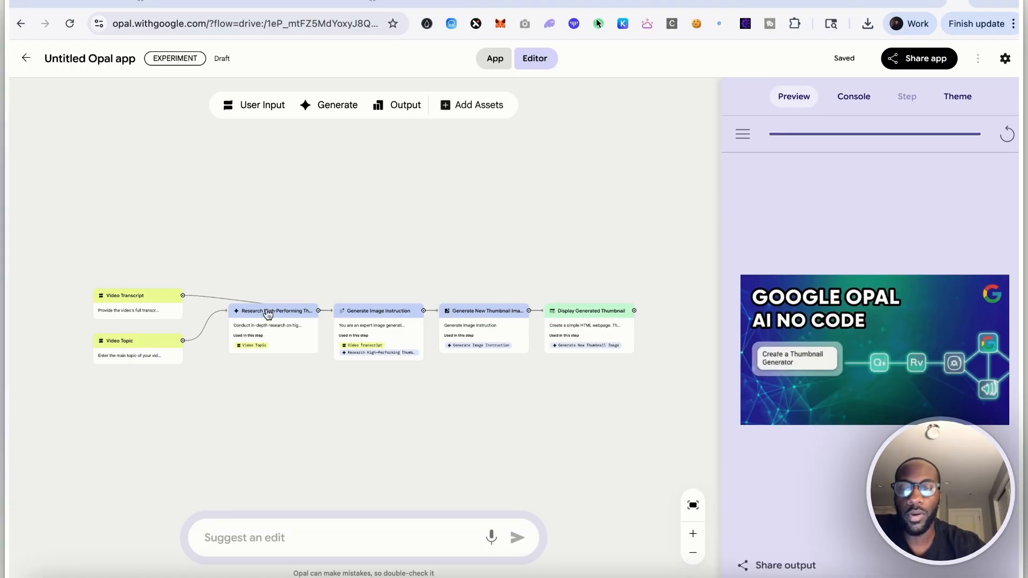
left_click(145, 309)
left_click(146, 265)
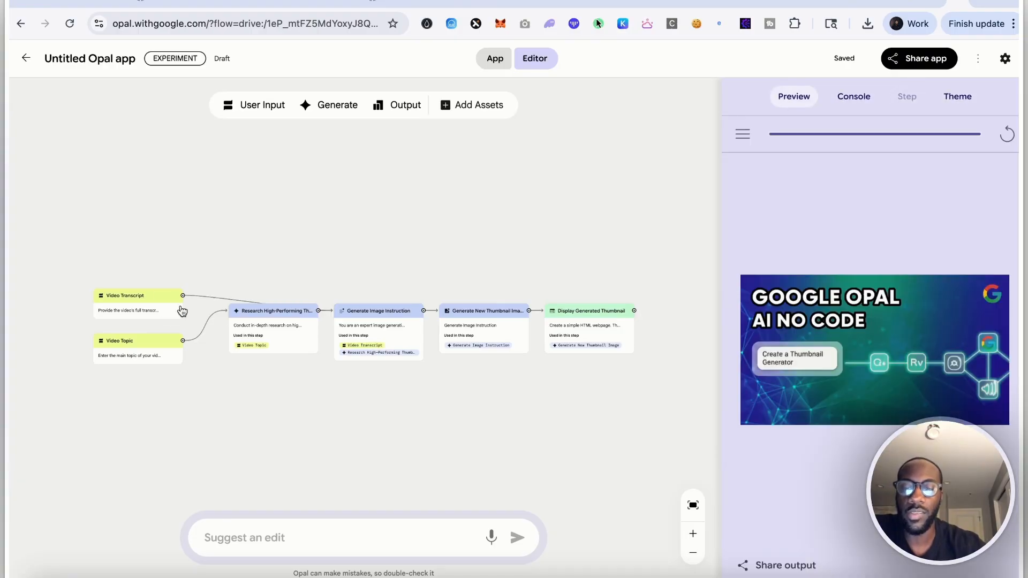
left_click(161, 354)
left_click(217, 408)
left_click(286, 335)
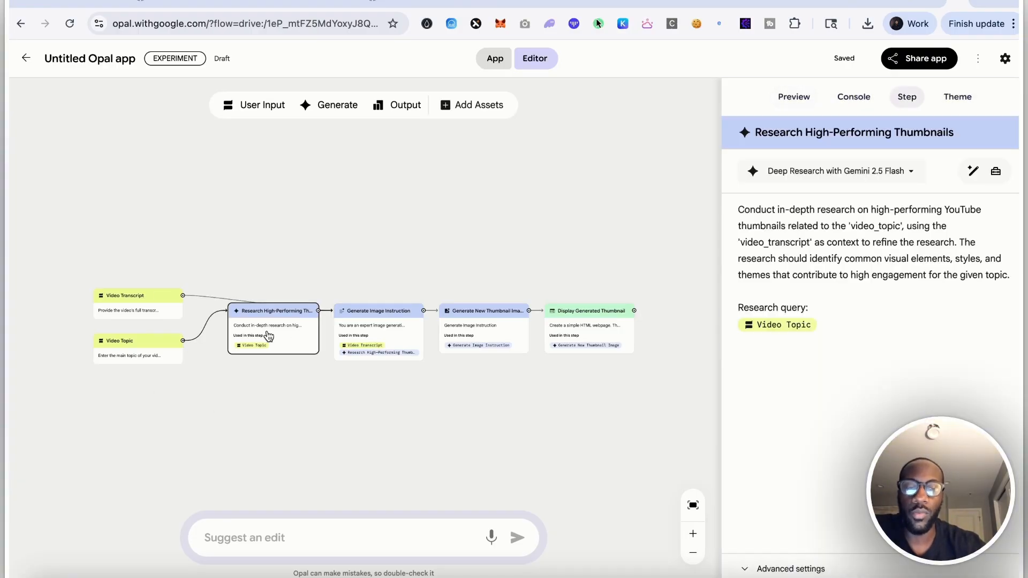
Try to edit the wording near 'to high engagement' in the research step's prompt
left_click(803, 275)
left_click(849, 275)
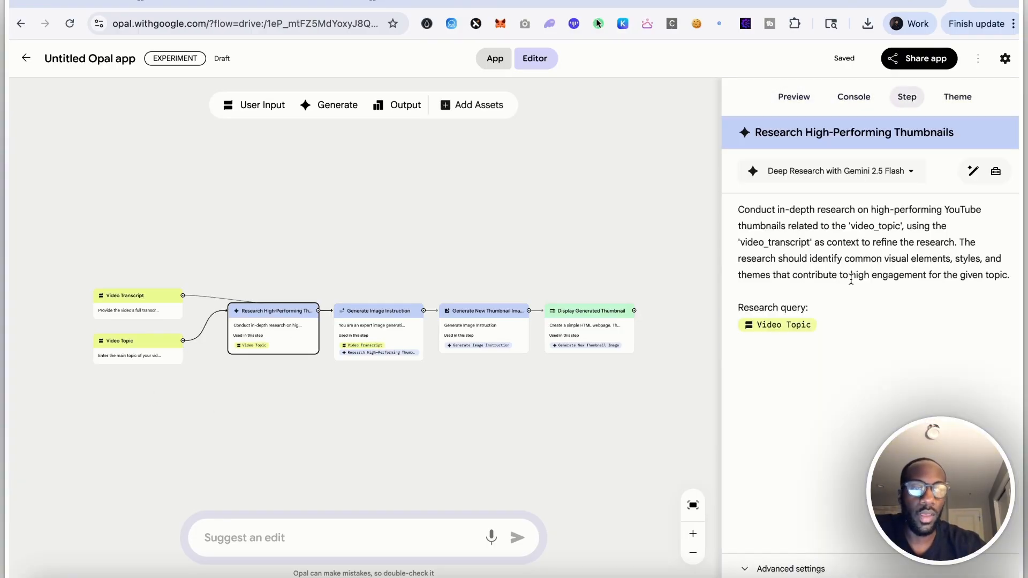
key("BackSpace")
key("BackSpace")
type("o")
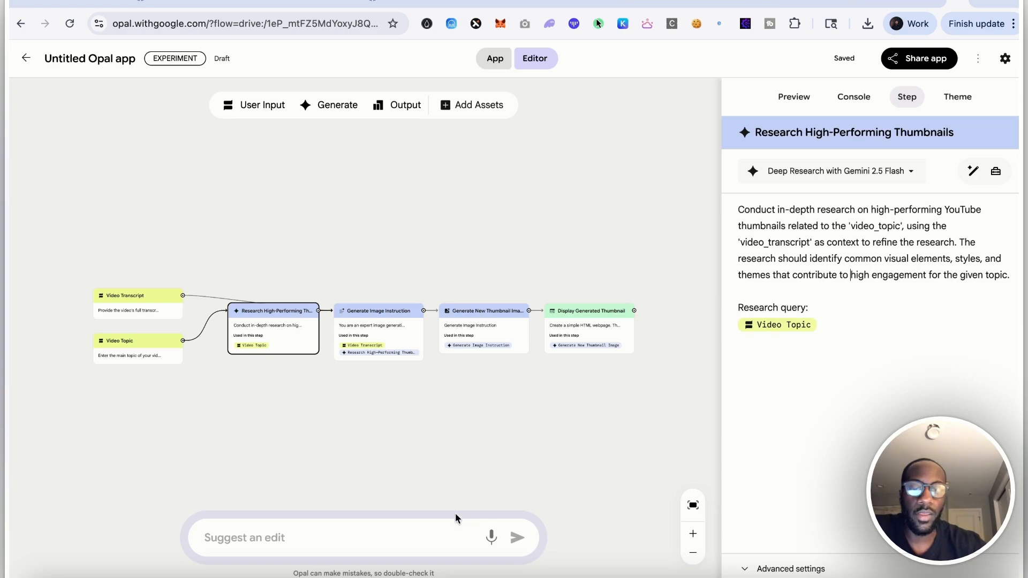
Open the research step's tools list and close it again
left_click(440, 534)
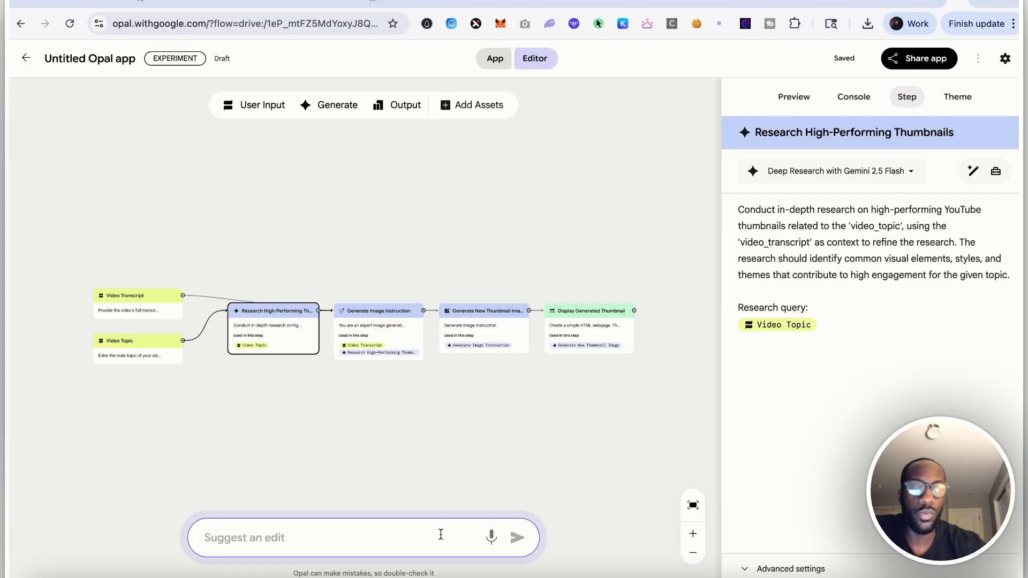
left_click(996, 170)
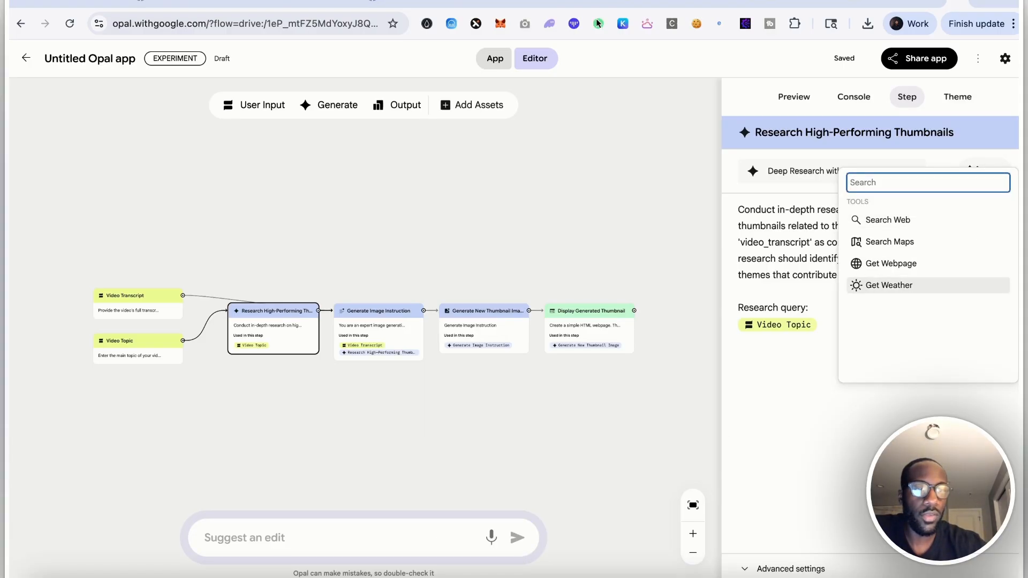
left_click(966, 286)
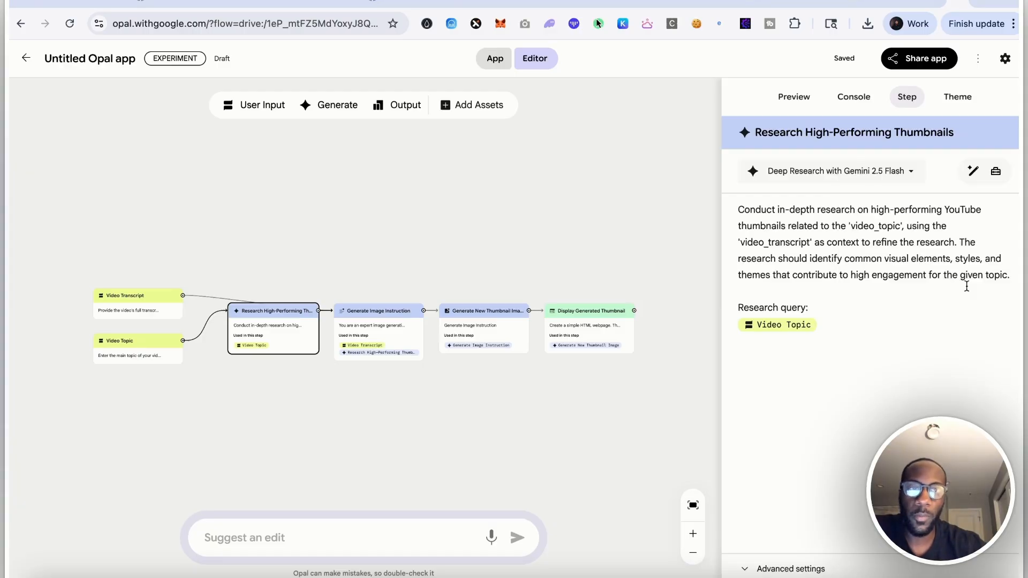